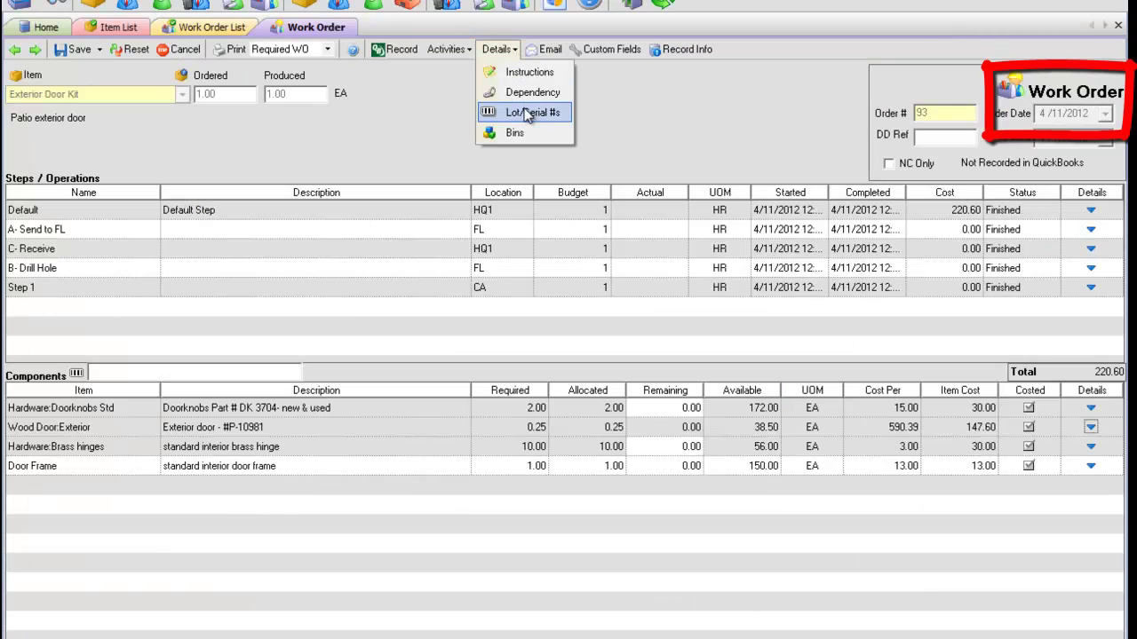
# Open lot/serial entry for the Exterior Door Kit, then Wood Door, then the interior door line.
pyautogui.click(525, 115)
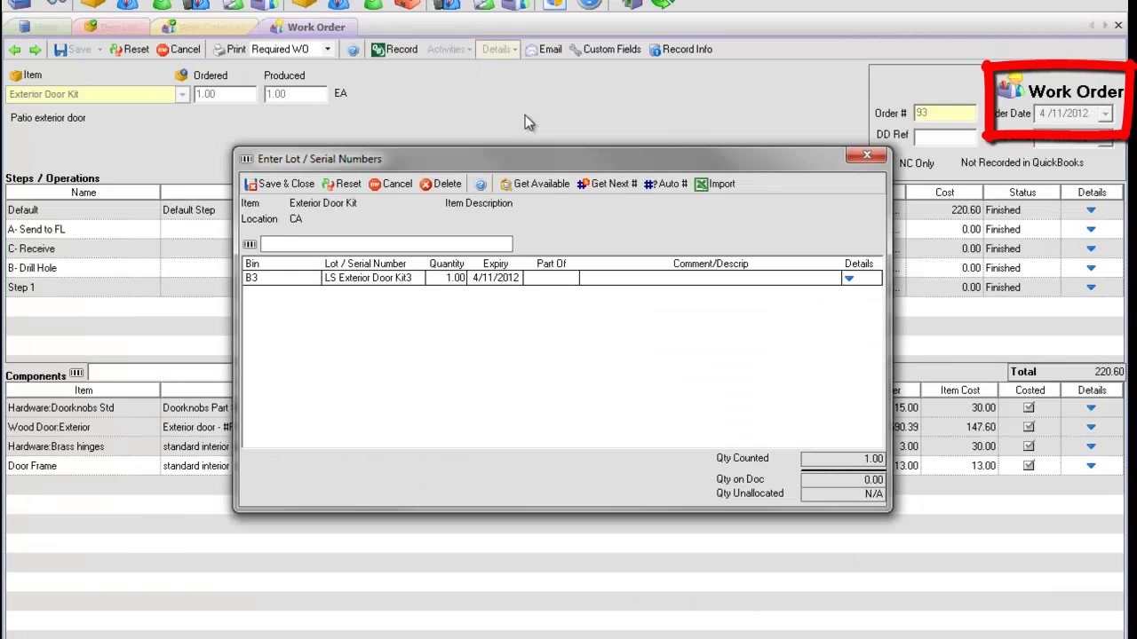
pyautogui.click(399, 185)
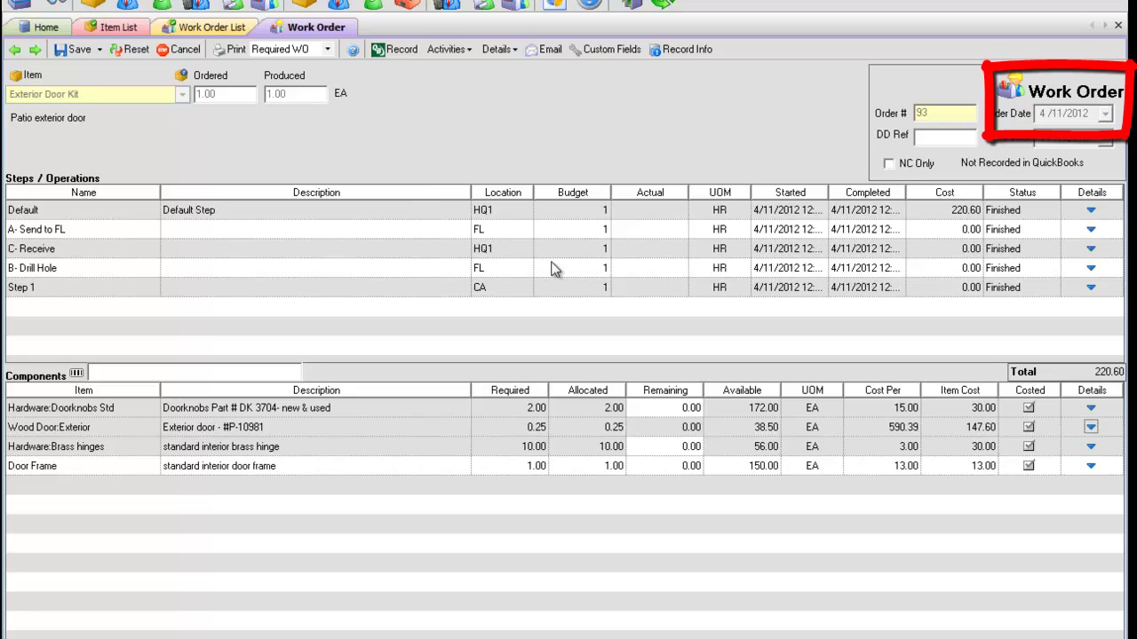
pyautogui.click(1089, 428)
pyautogui.click(1058, 593)
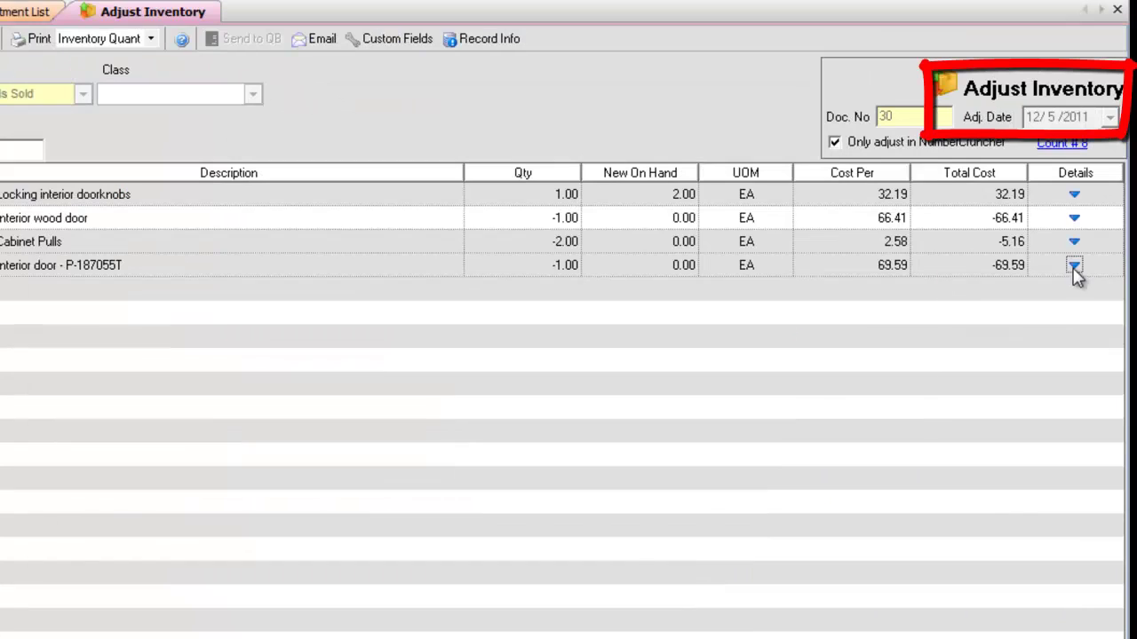
pyautogui.click(1074, 269)
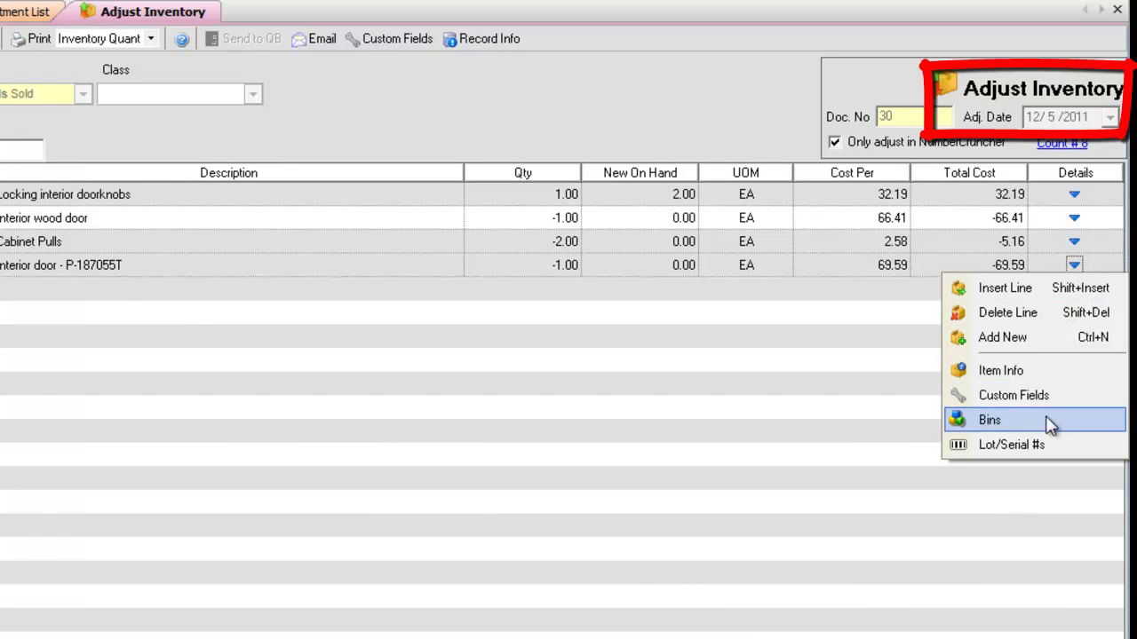
pyautogui.click(1048, 448)
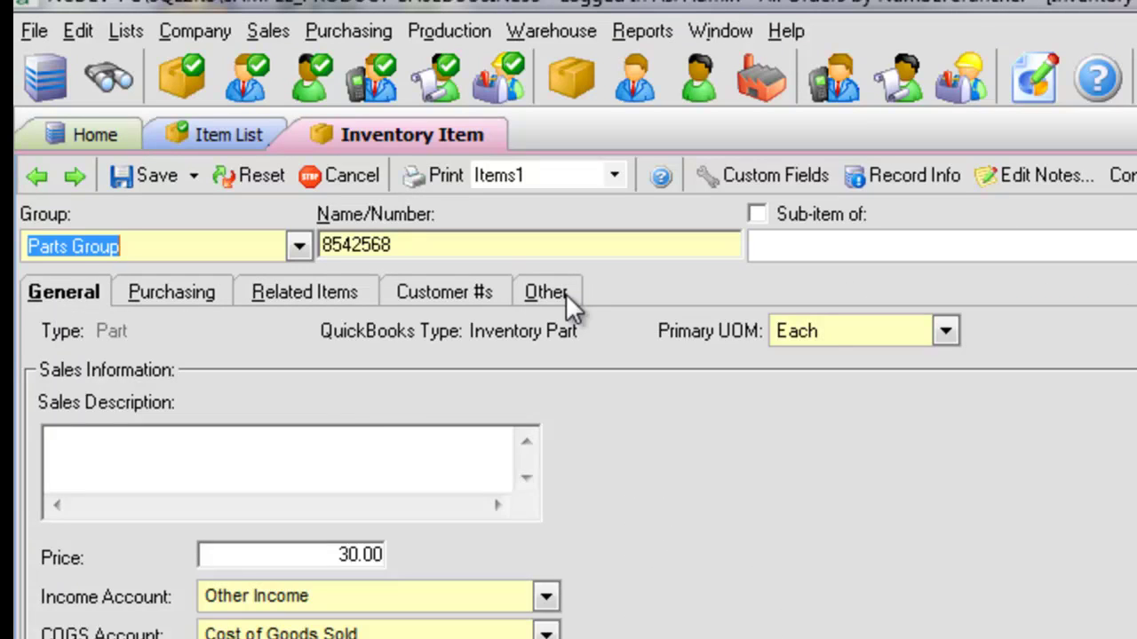
# On item 8542568's Other tab, tick 'This item has lots or serial numbers'.
pyautogui.click(547, 293)
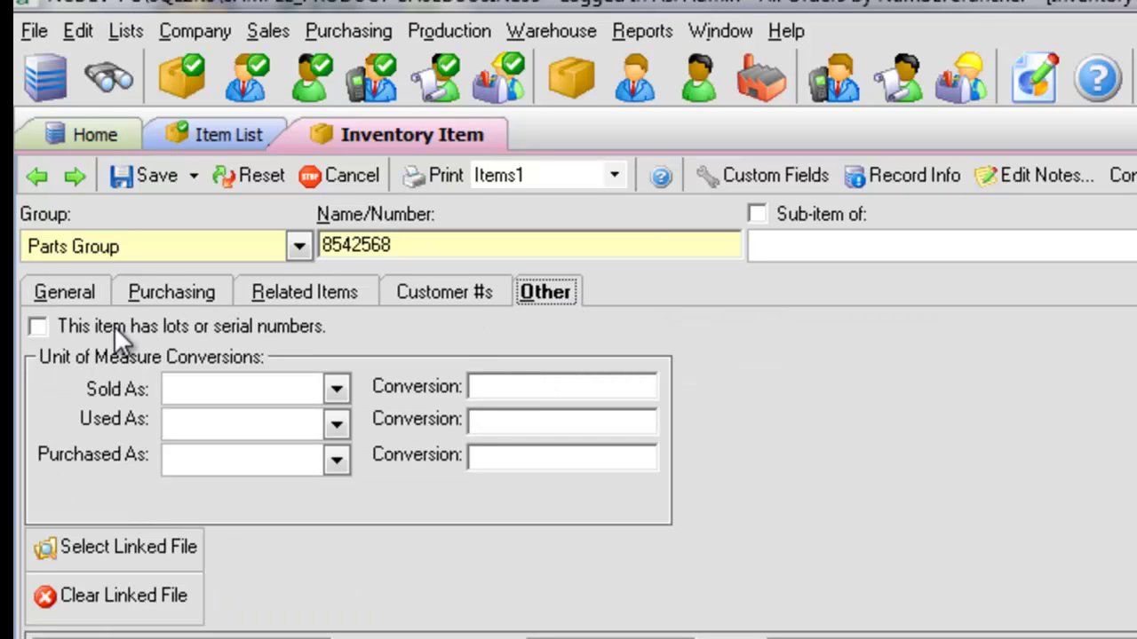
pyautogui.click(41, 328)
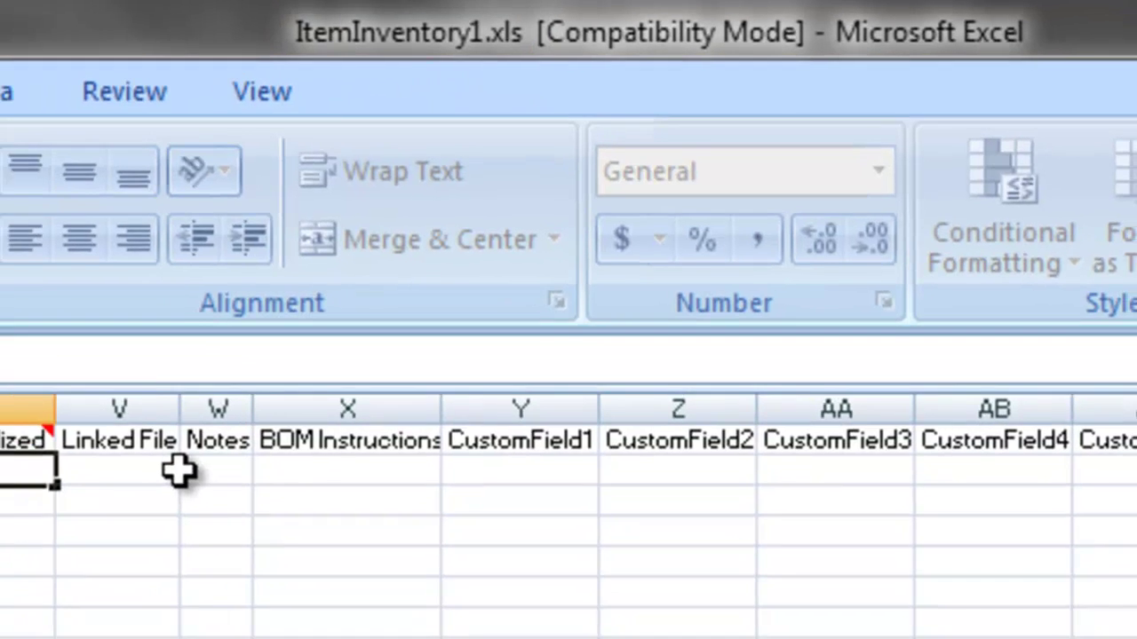
# Enter TRUE in cell U2 and fill it down the Is Serialized column to row 26.
pyautogui.write('Tru')
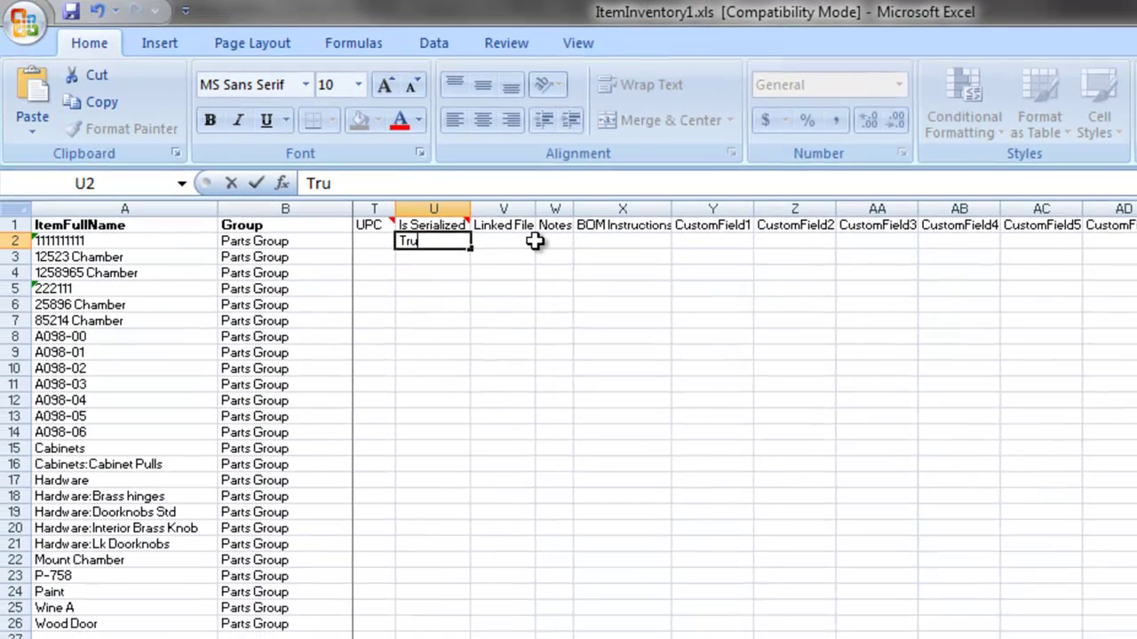
pyautogui.write('e')
pyautogui.press('Return')
pyautogui.click(458, 241)
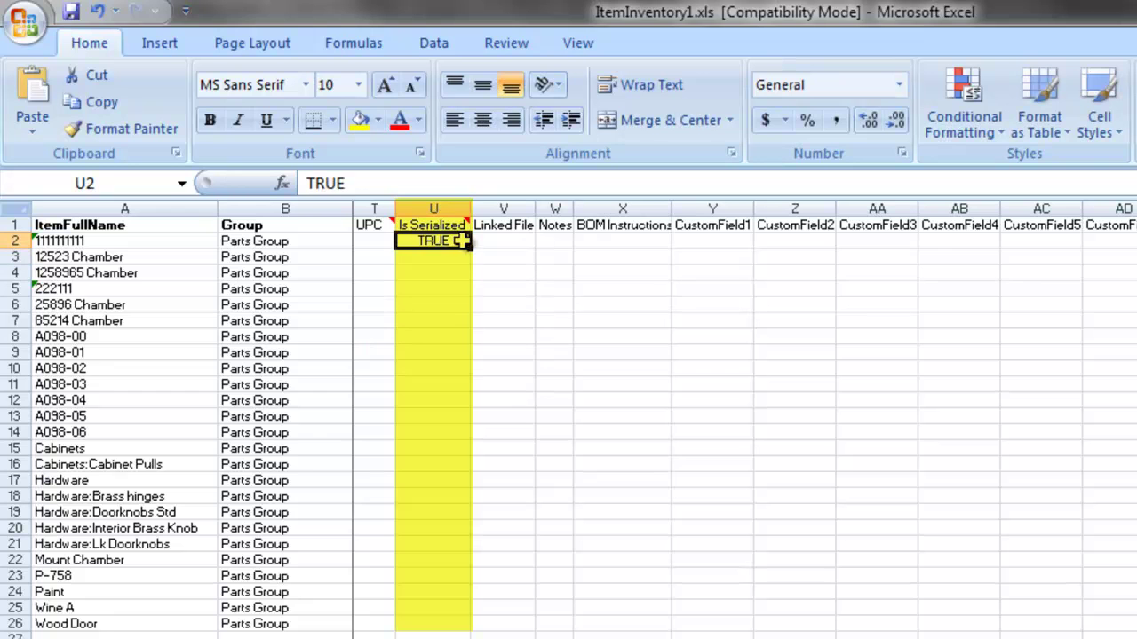
pyautogui.moveTo(469, 245); pyautogui.dragTo(457, 629)
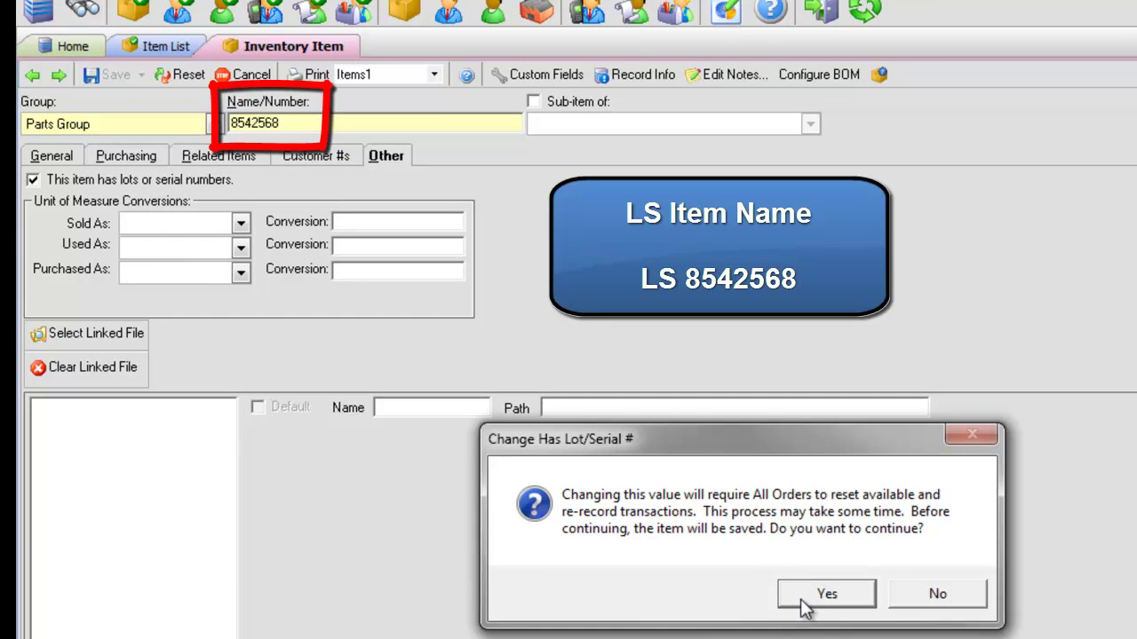
# Confirm the availability reset for item 8542568, then Save & Close it.
pyautogui.click(800, 597)
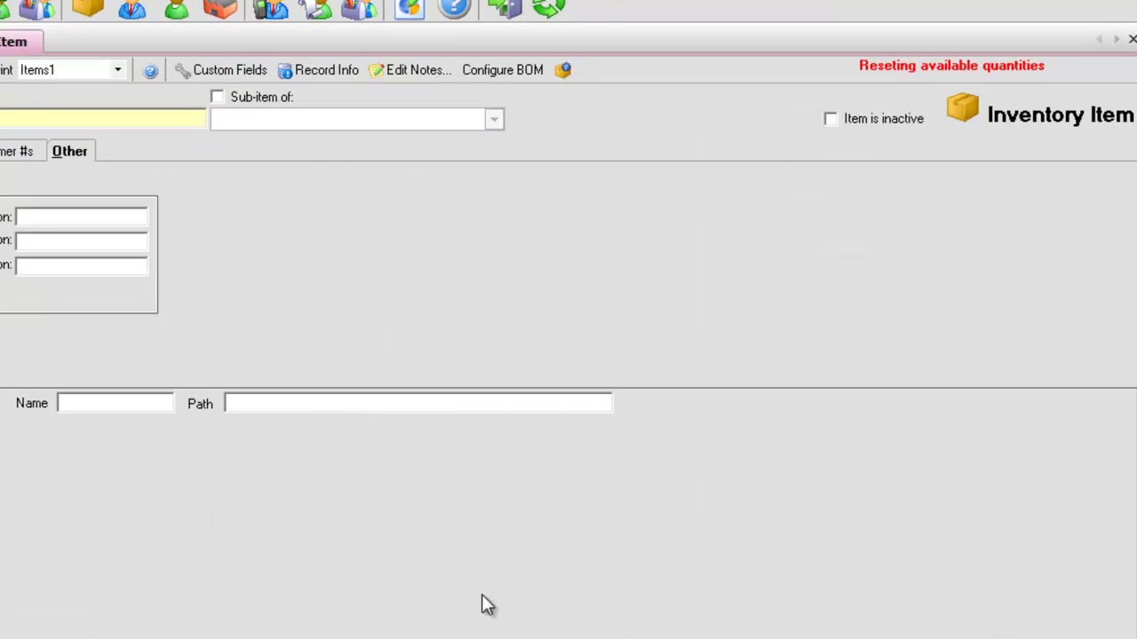
pyautogui.click(191, 108)
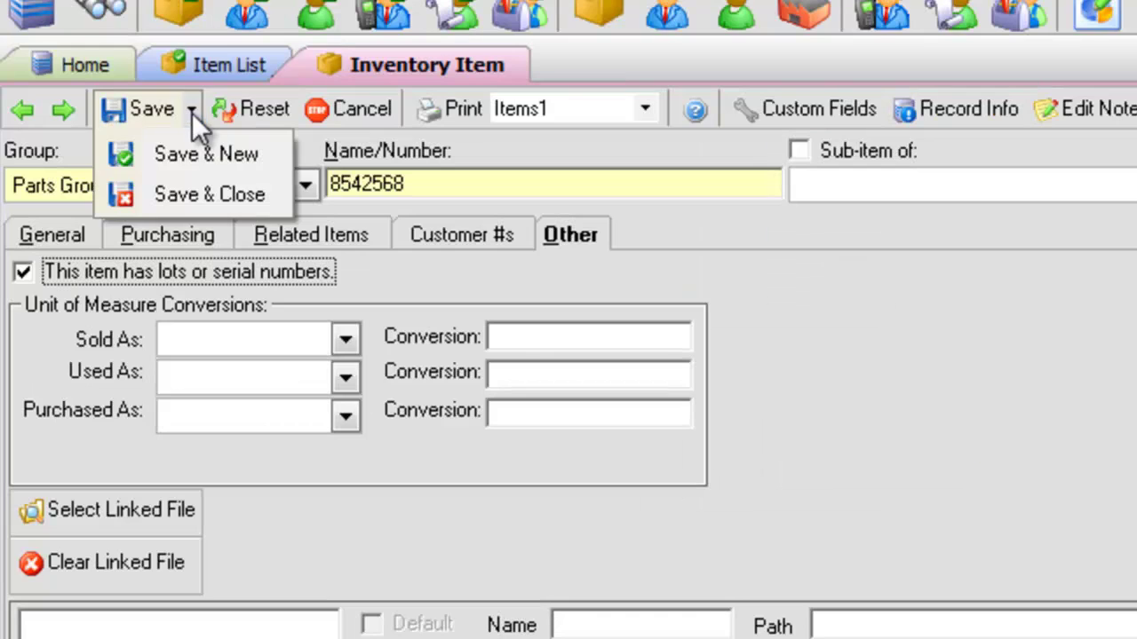
pyautogui.click(205, 192)
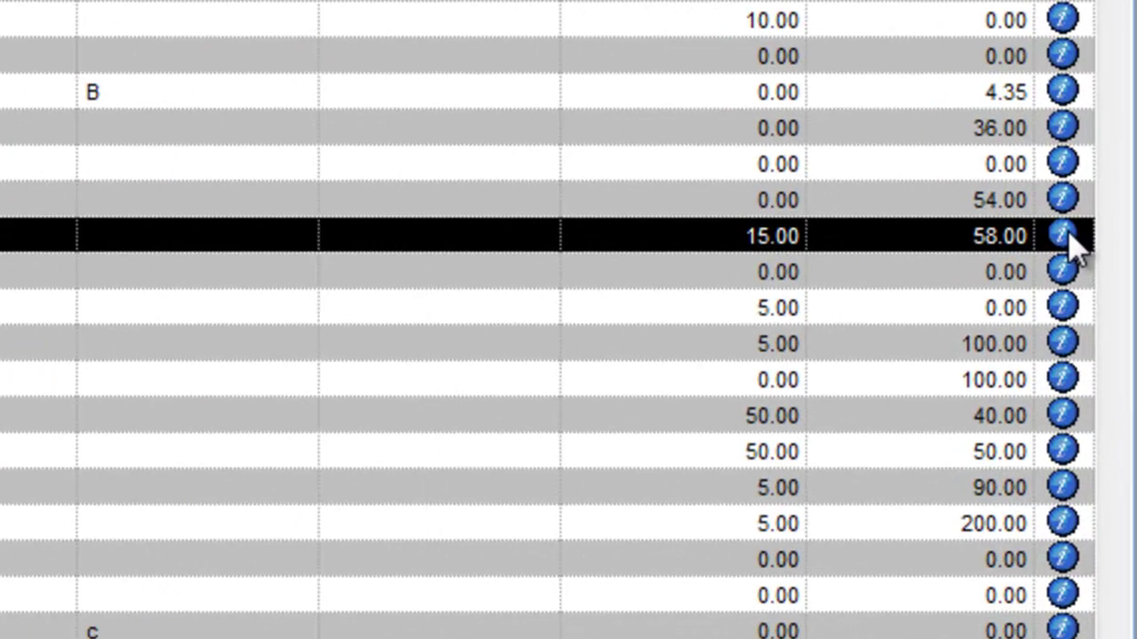
# On item 8542568's Lot / Serial #s tab, open the HQ1 lot LS 8542568 for editing.
pyautogui.click(1065, 233)
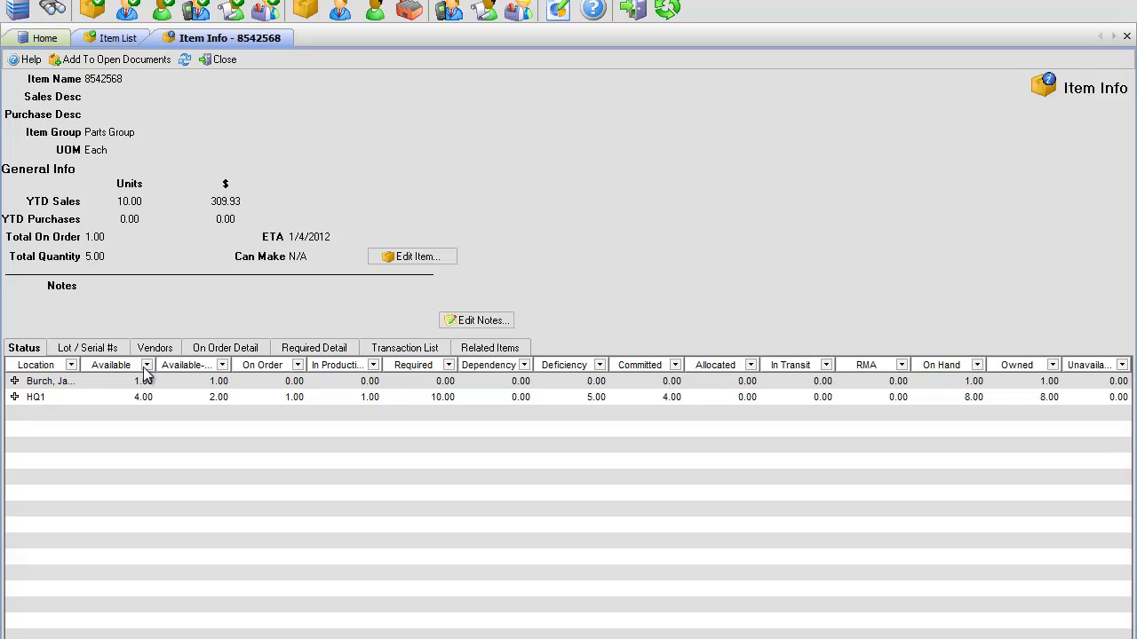
pyautogui.click(116, 354)
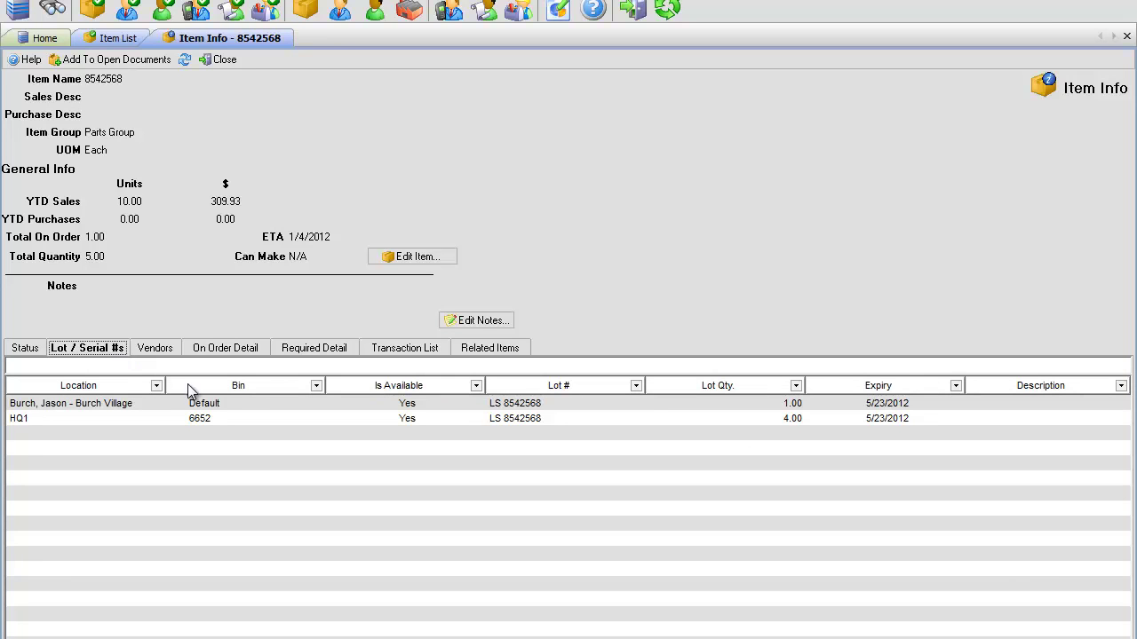
pyautogui.doubleClick(526, 426)
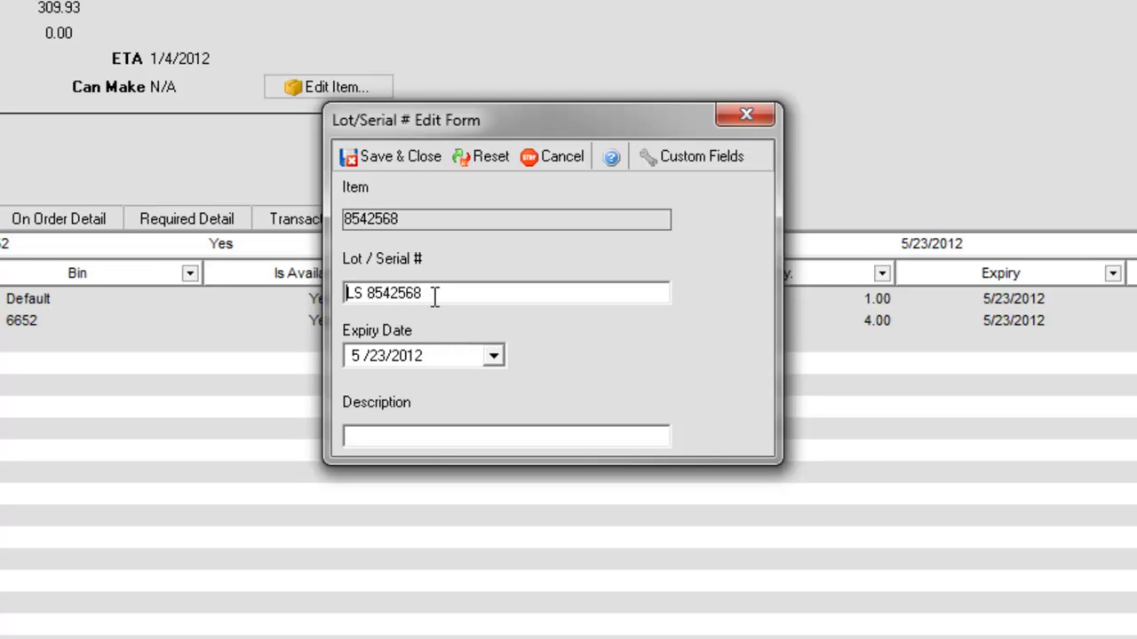
# Change the lot number to 54321 with expiry date 5/31/2012.
pyautogui.moveTo(429, 293); pyautogui.dragTo(334, 293)
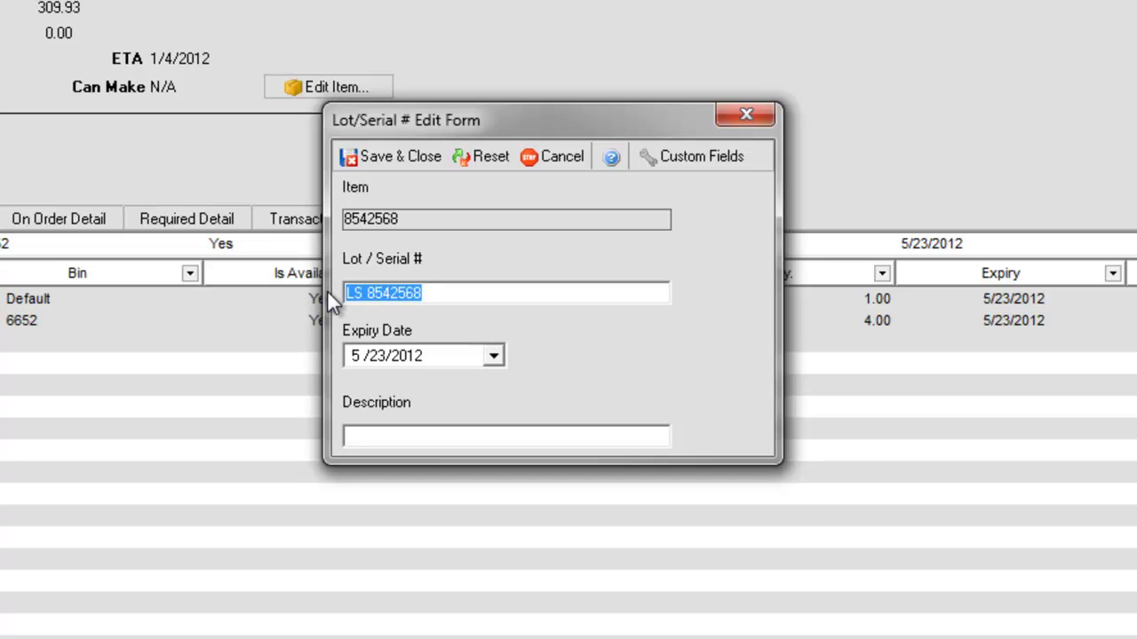
pyautogui.write('5432')
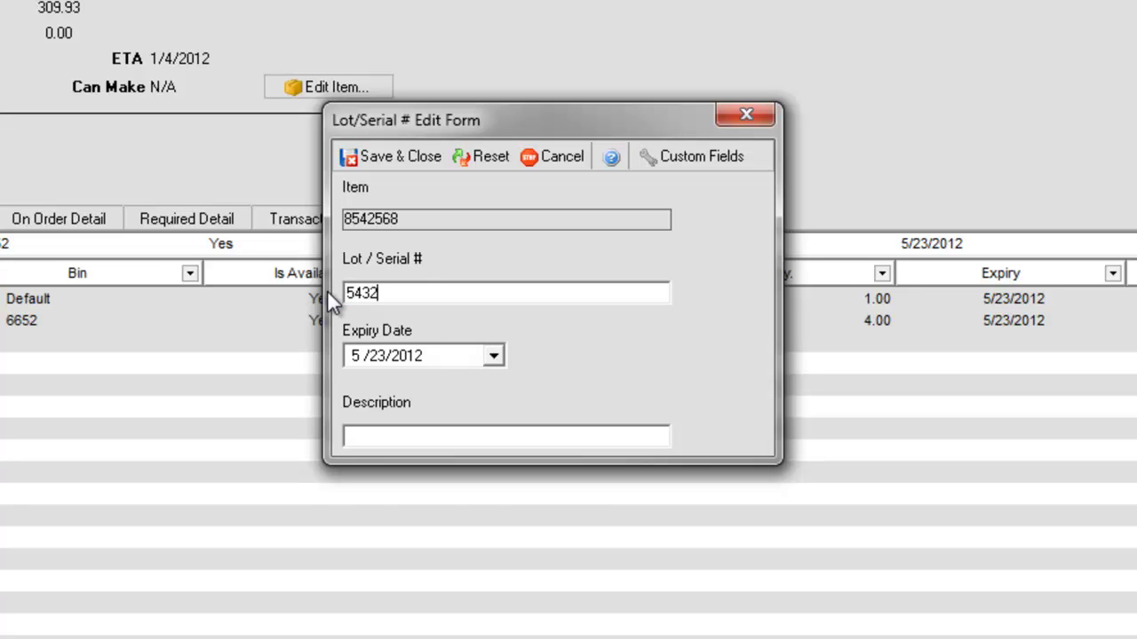
pyautogui.write('1')
pyautogui.click(493, 356)
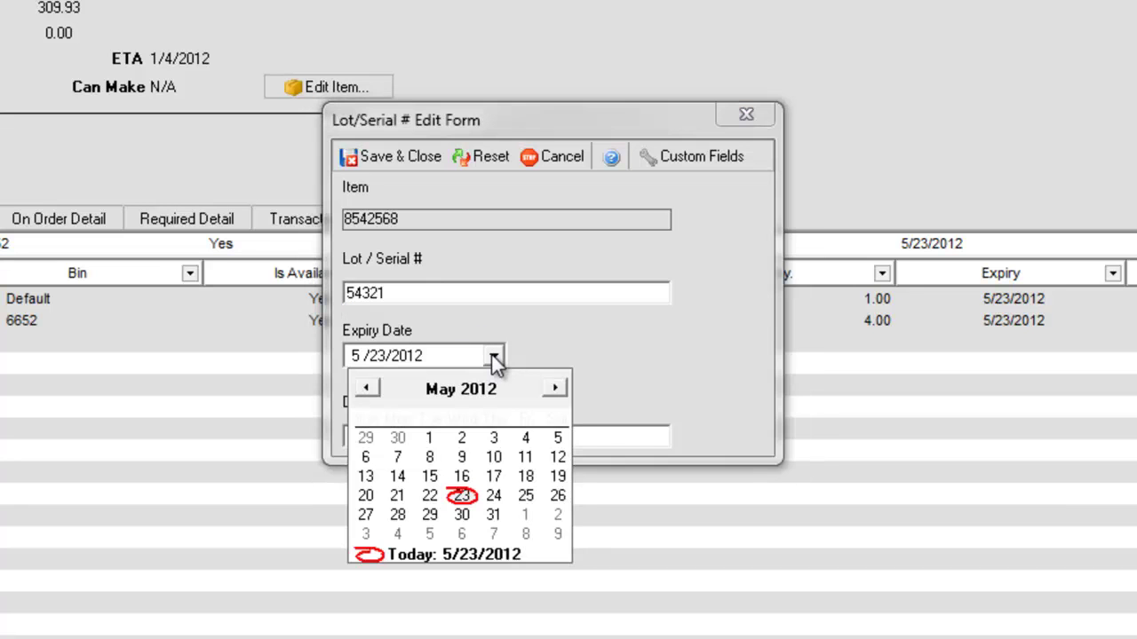
pyautogui.click(493, 515)
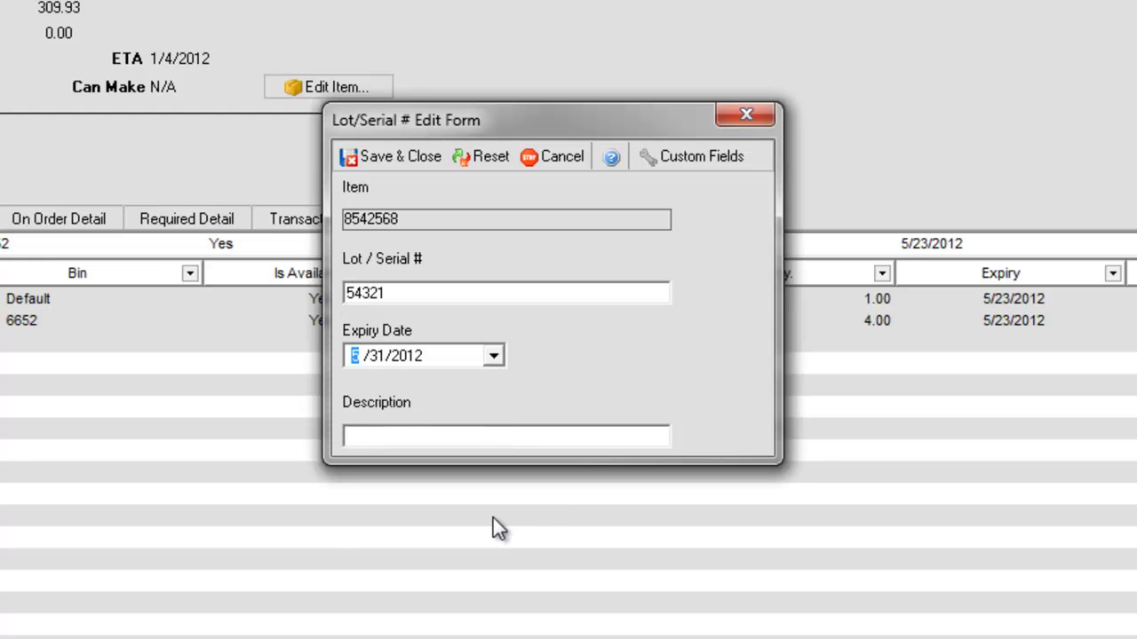
# Open the line's custom field values and drop down the Lot # list.
pyautogui.click(379, 441)
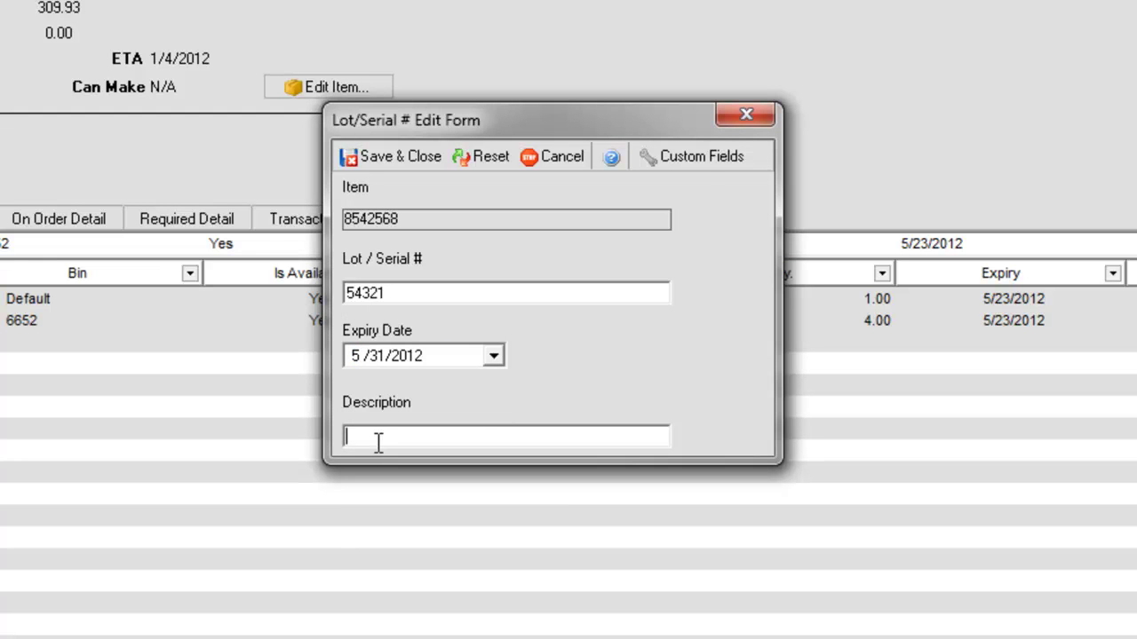
pyautogui.click(694, 159)
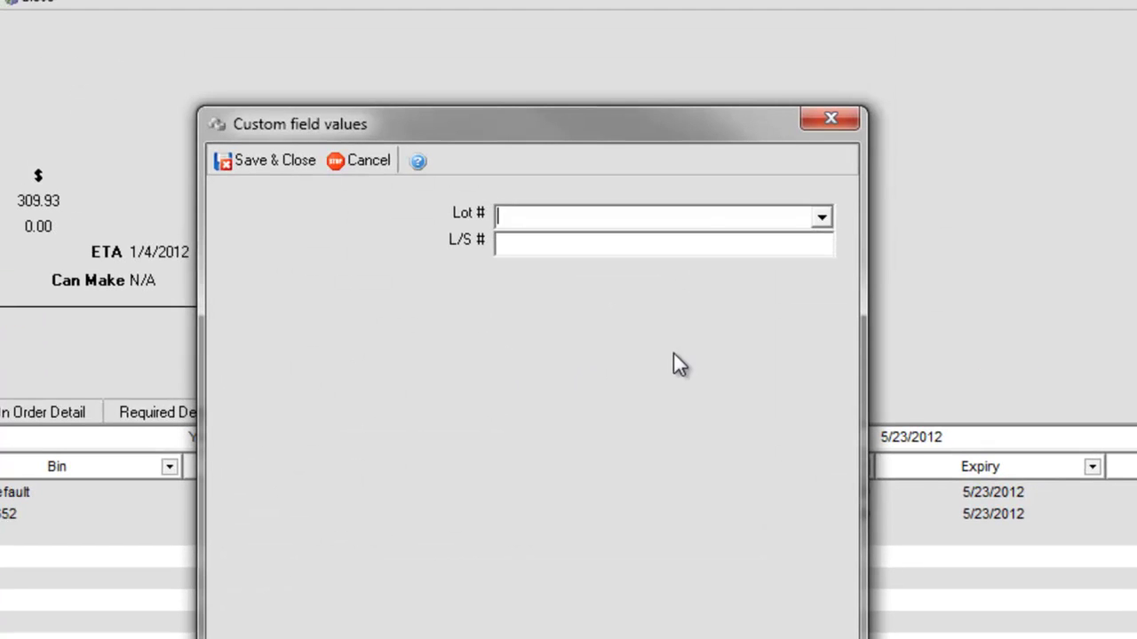
pyautogui.click(824, 220)
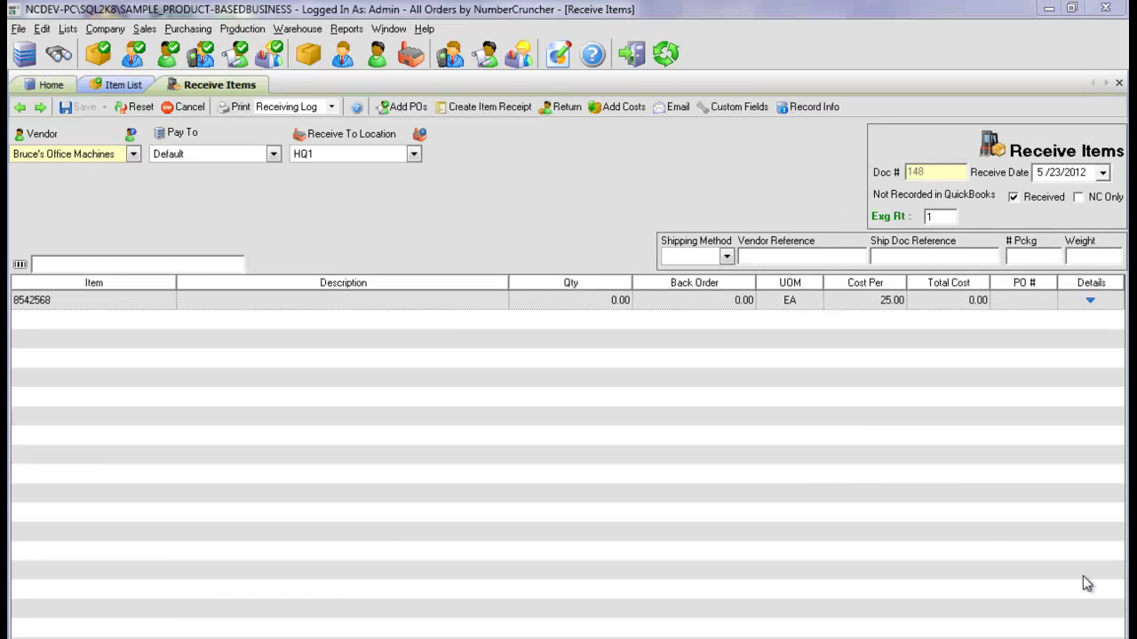
# Record serial 63325 in bin 6652 with quantity 1.
pyautogui.click(613, 302)
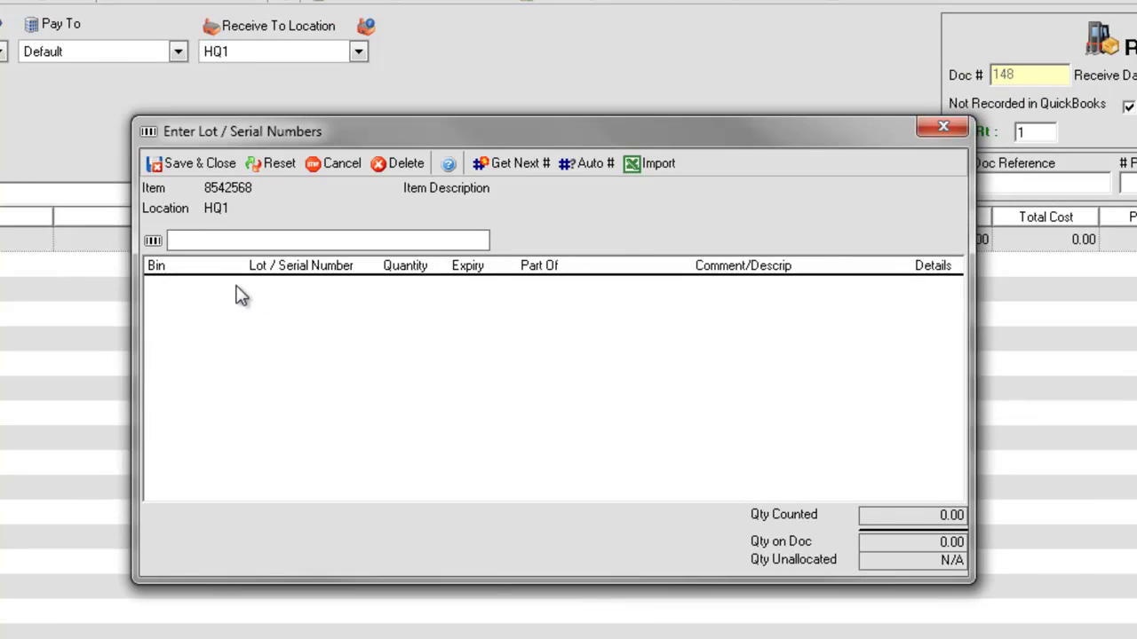
pyautogui.click(238, 292)
pyautogui.click(236, 286)
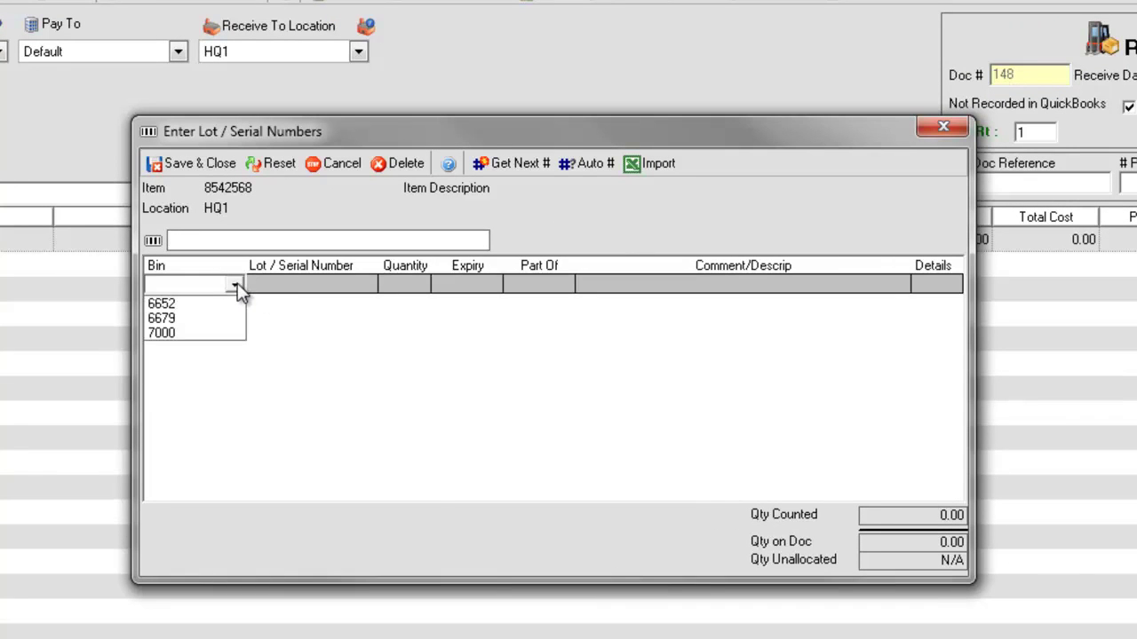
pyautogui.click(233, 303)
pyautogui.click(271, 284)
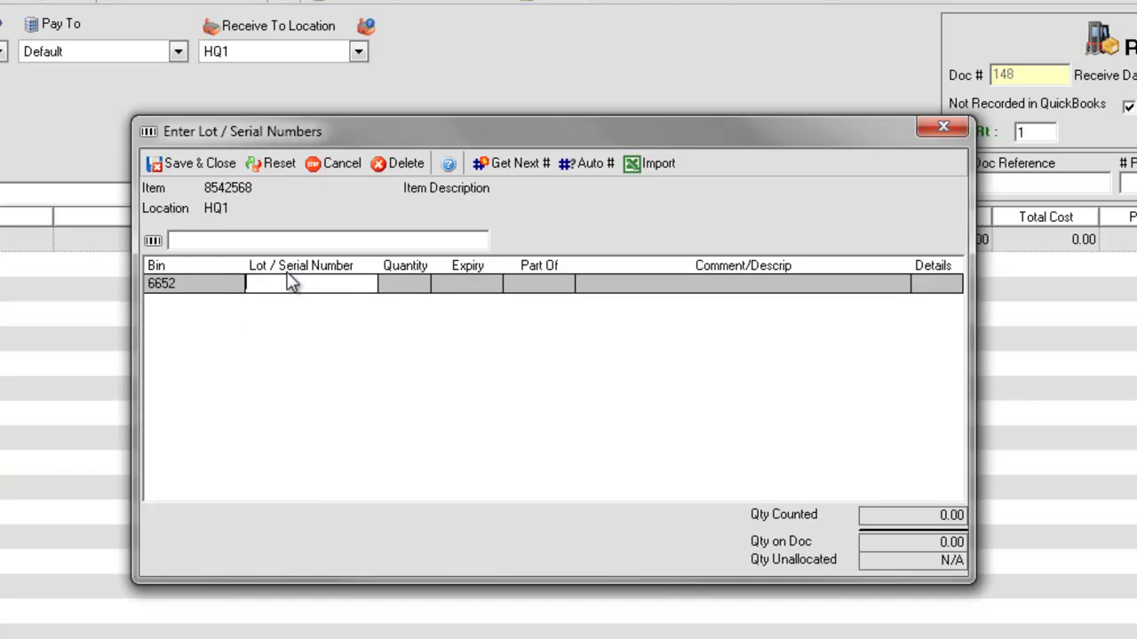
pyautogui.write('63325')
pyautogui.click(404, 283)
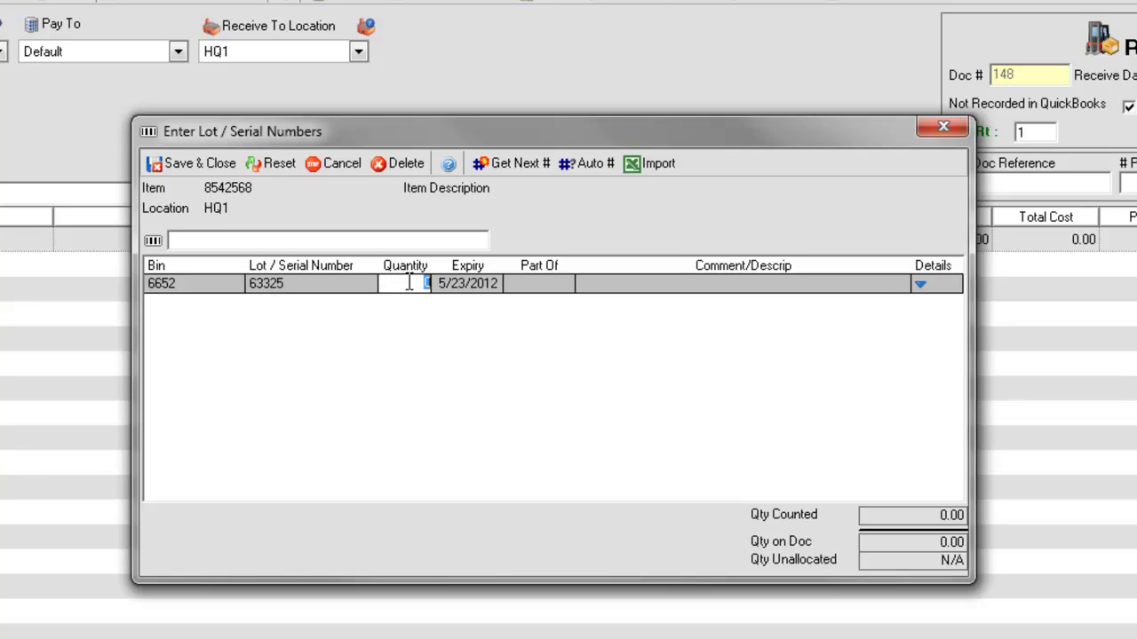
pyautogui.write('1')
pyautogui.press('Tab')
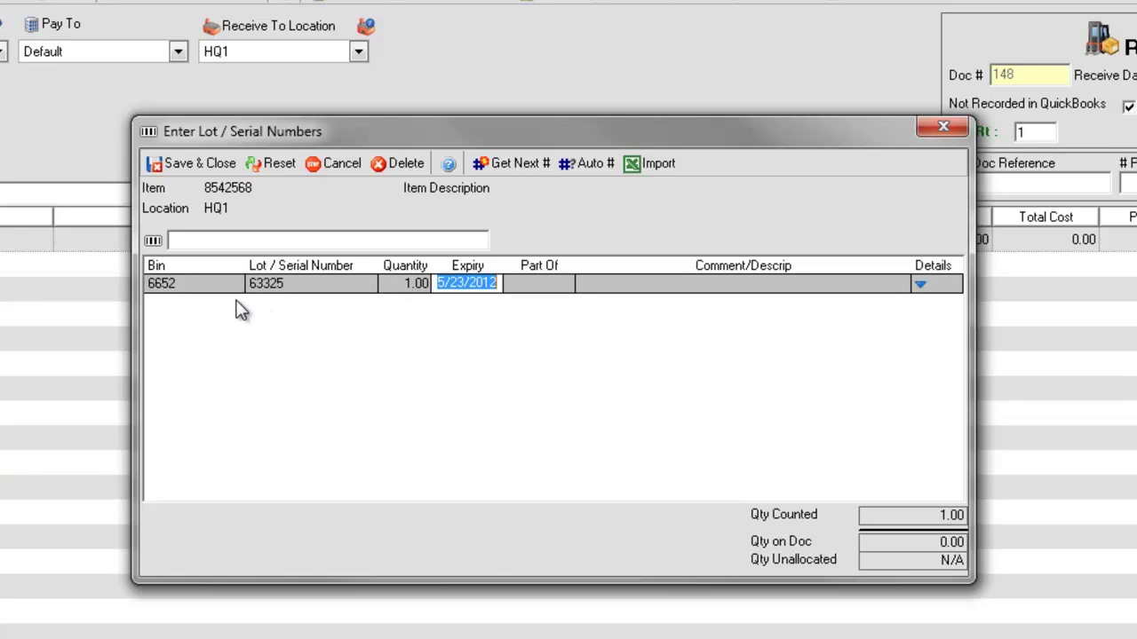
# Add a second serial 85574 in bin 6679 with quantity 1.
pyautogui.click(240, 307)
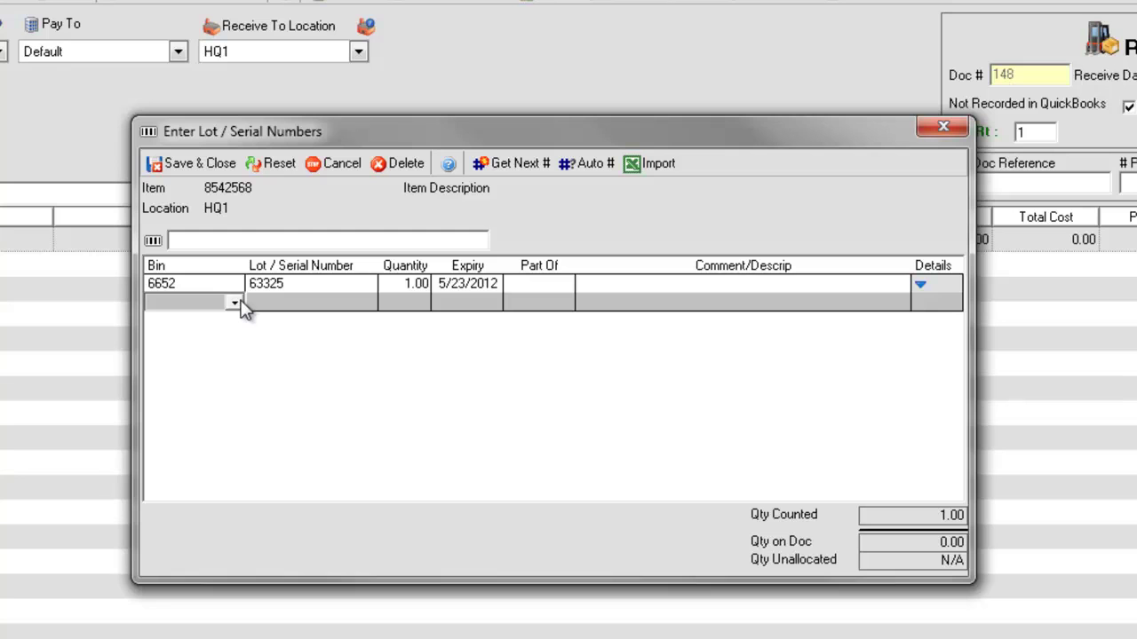
pyautogui.click(237, 302)
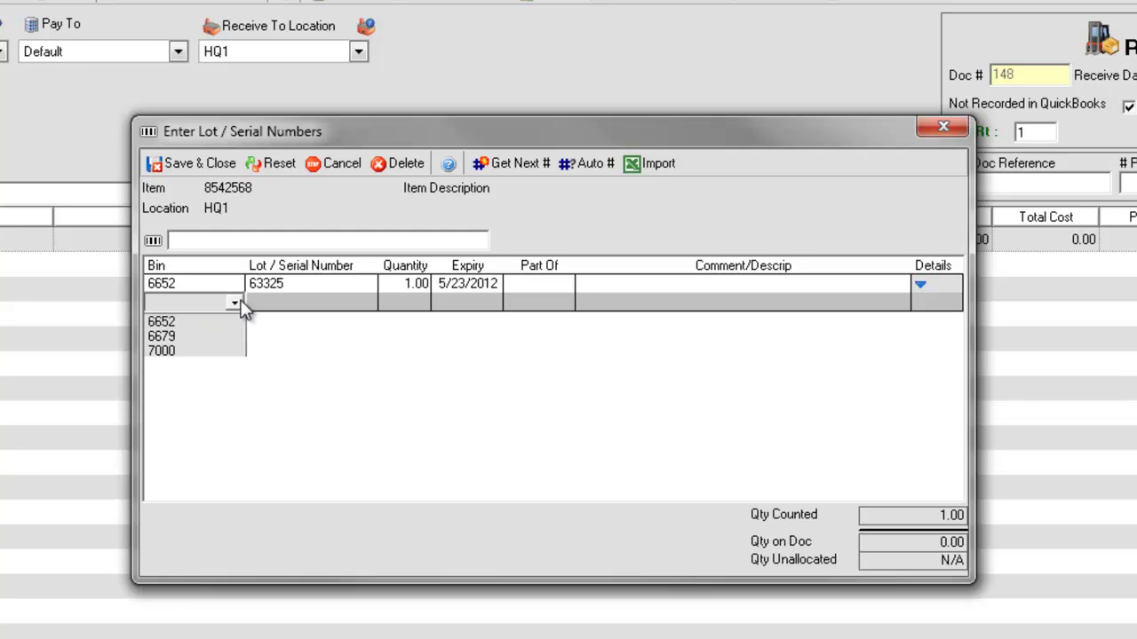
pyautogui.click(162, 335)
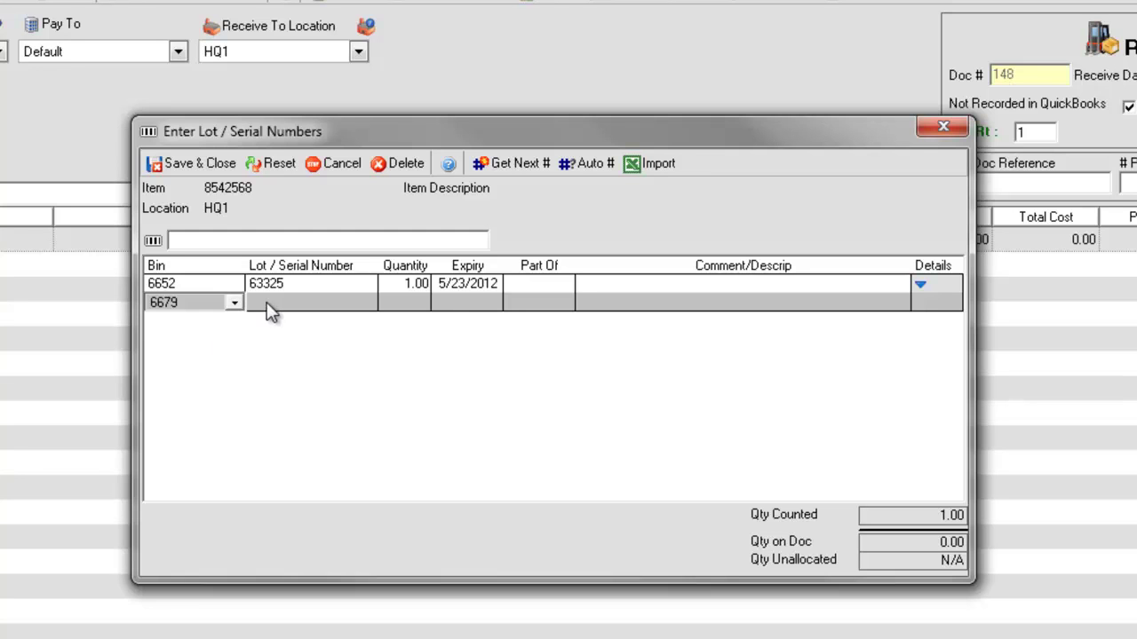
pyautogui.click(271, 302)
pyautogui.write('8')
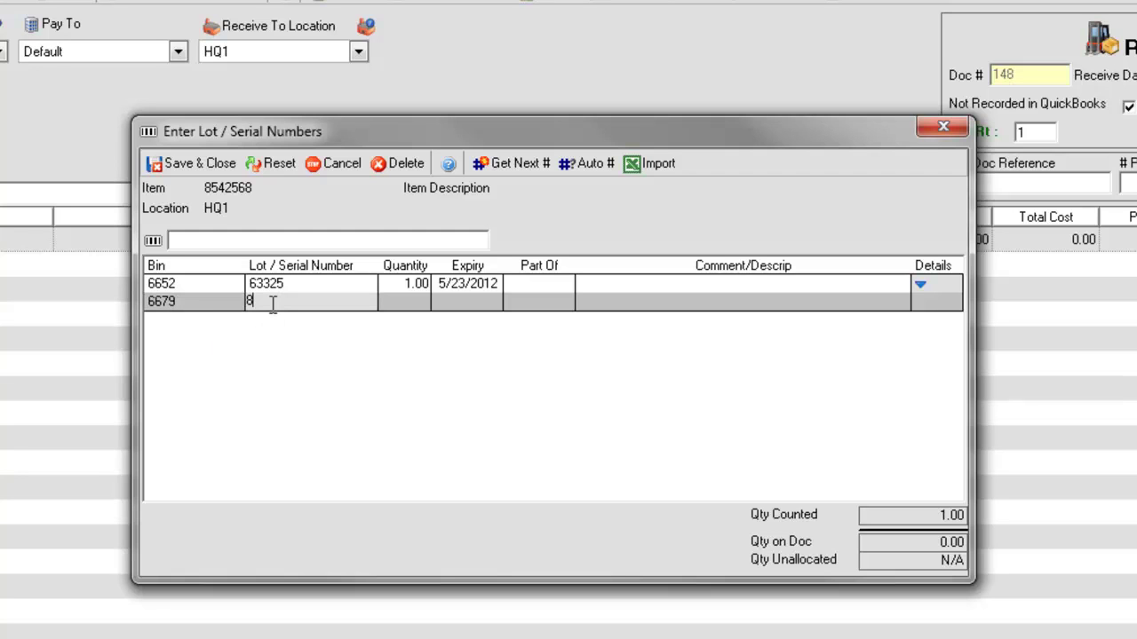
pyautogui.write('5574')
pyautogui.press('Tab')
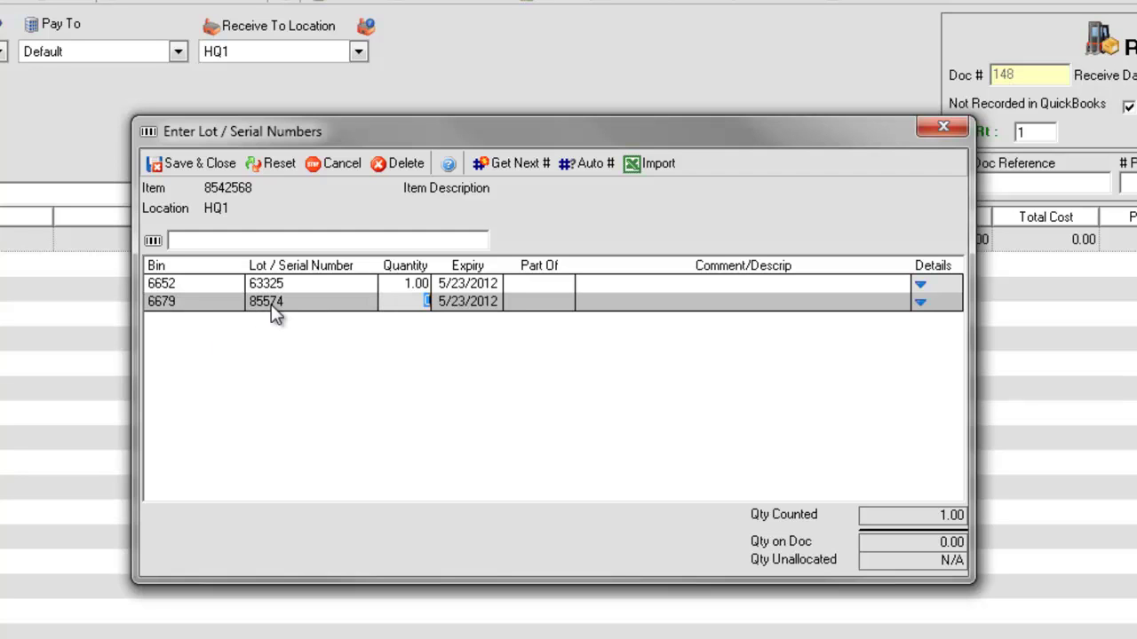
pyautogui.press('Tab')
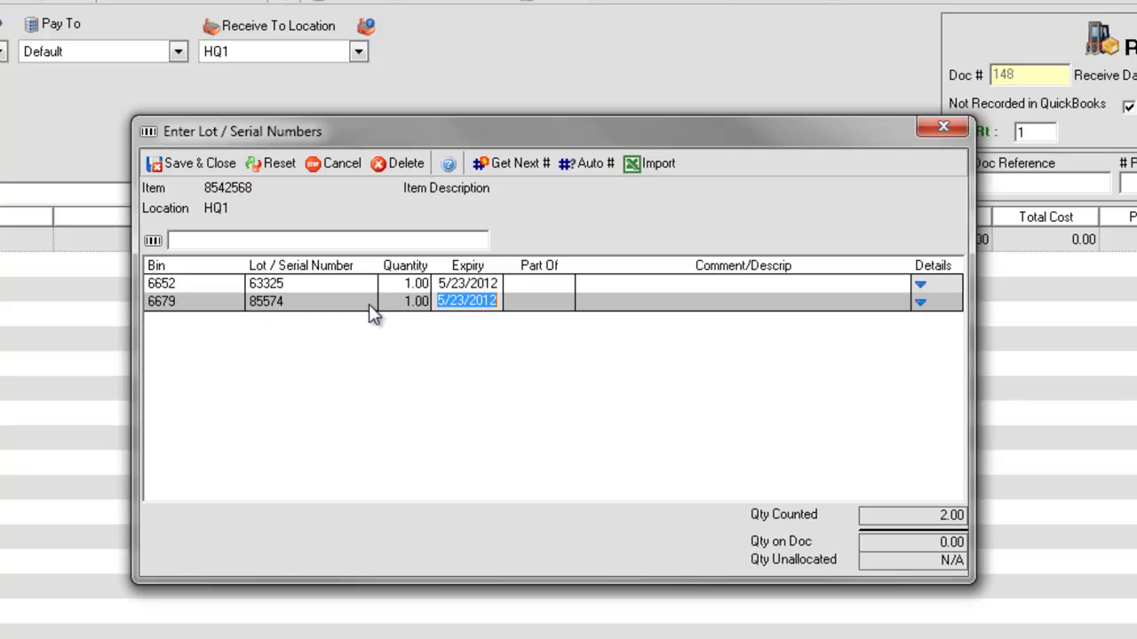
pyautogui.click(921, 304)
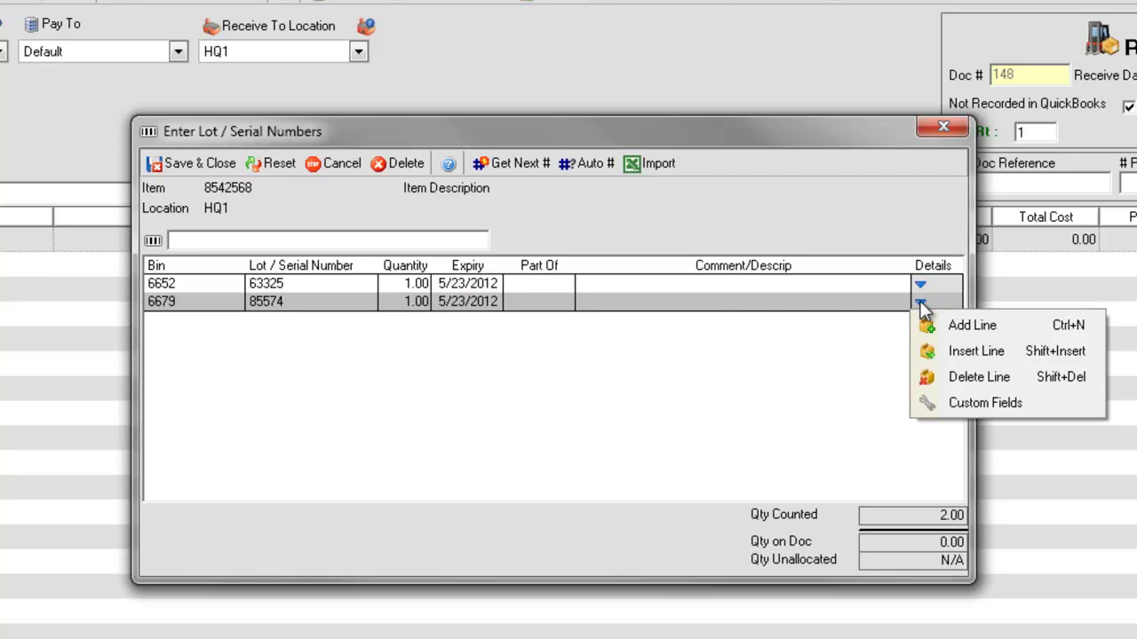
pyautogui.click(969, 404)
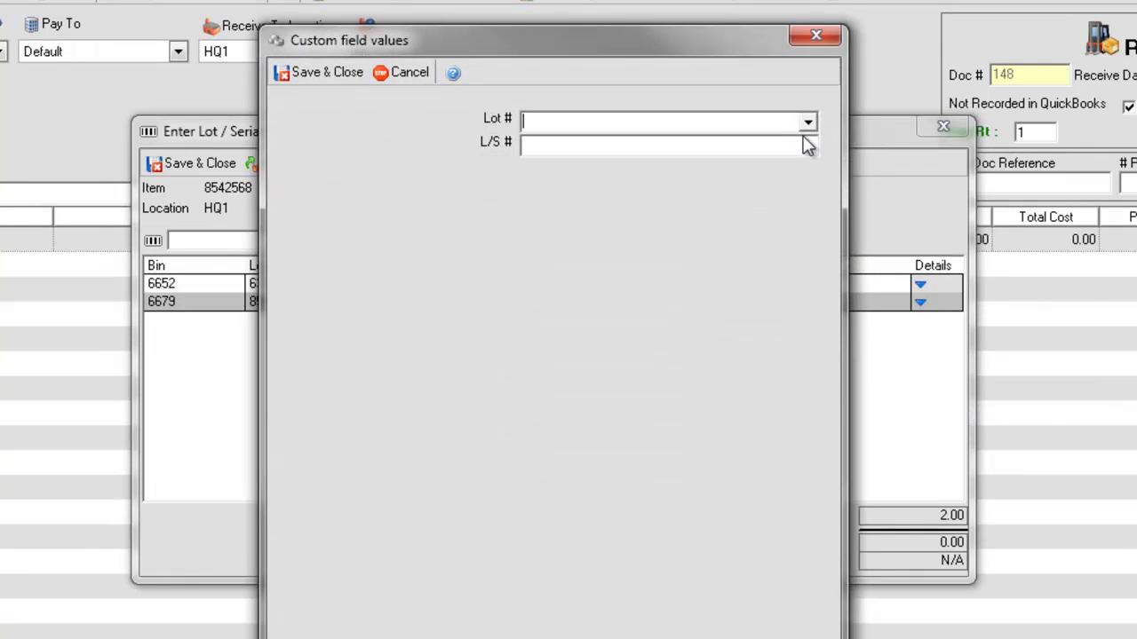
pyautogui.click(808, 126)
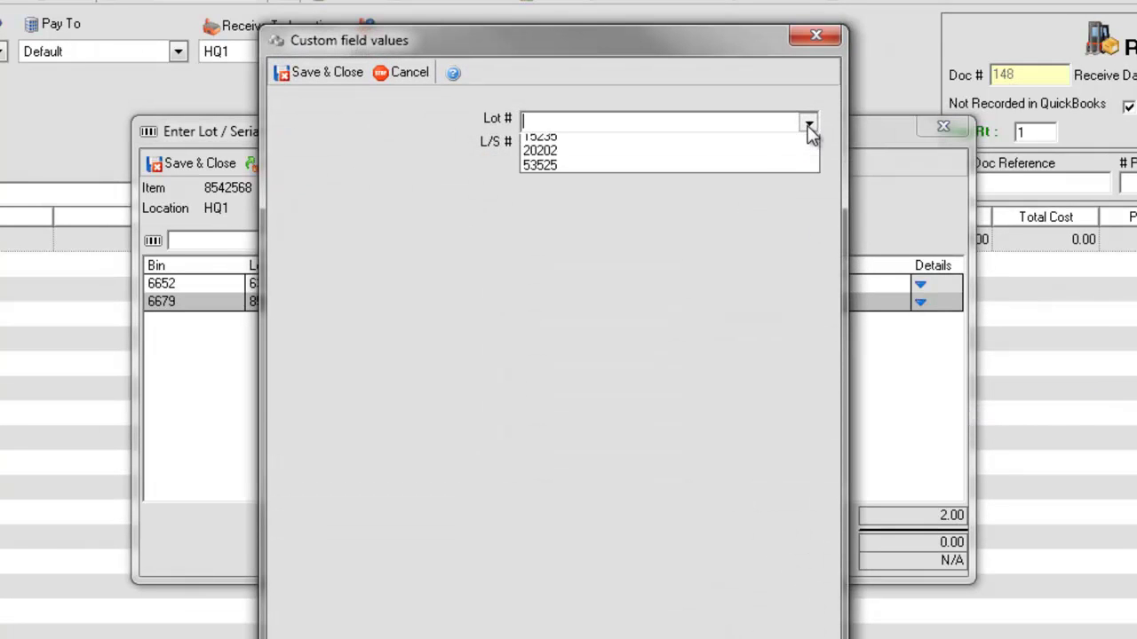
pyautogui.click(397, 76)
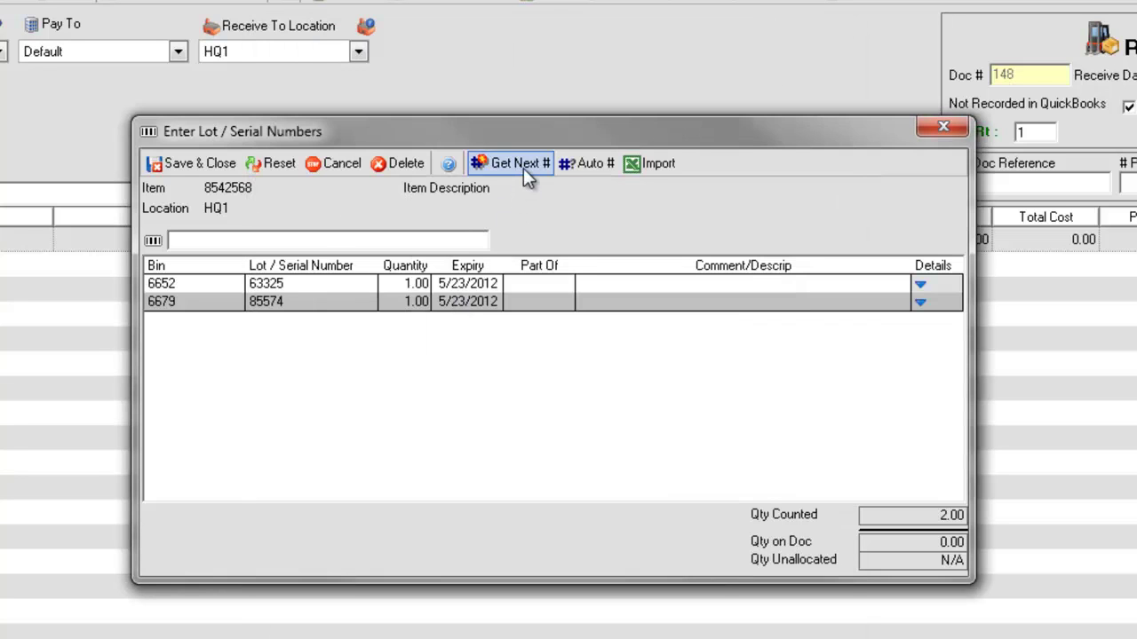
# Add the next three serials 85575, 85576 and 85577 with Get Next #.
pyautogui.click(524, 166)
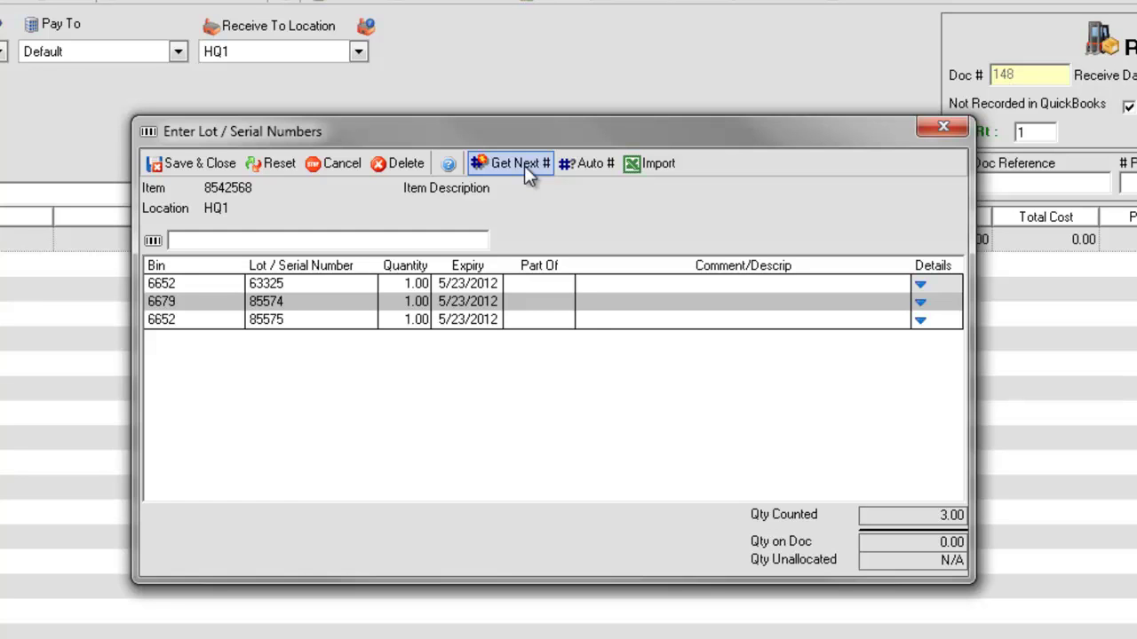
pyautogui.click(524, 165)
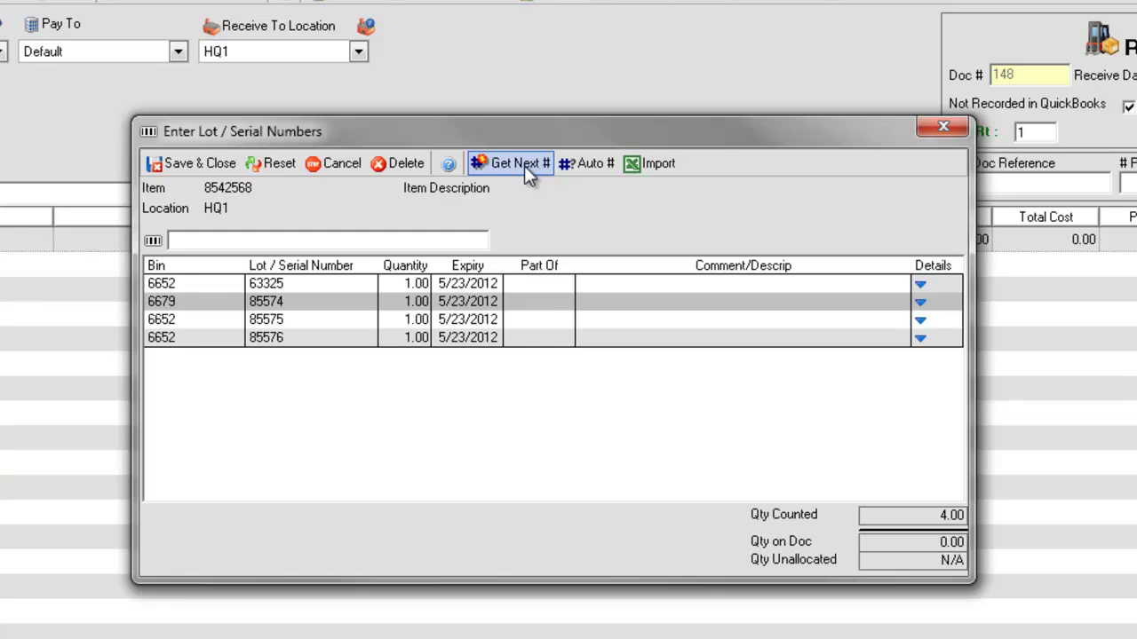
pyautogui.click(524, 165)
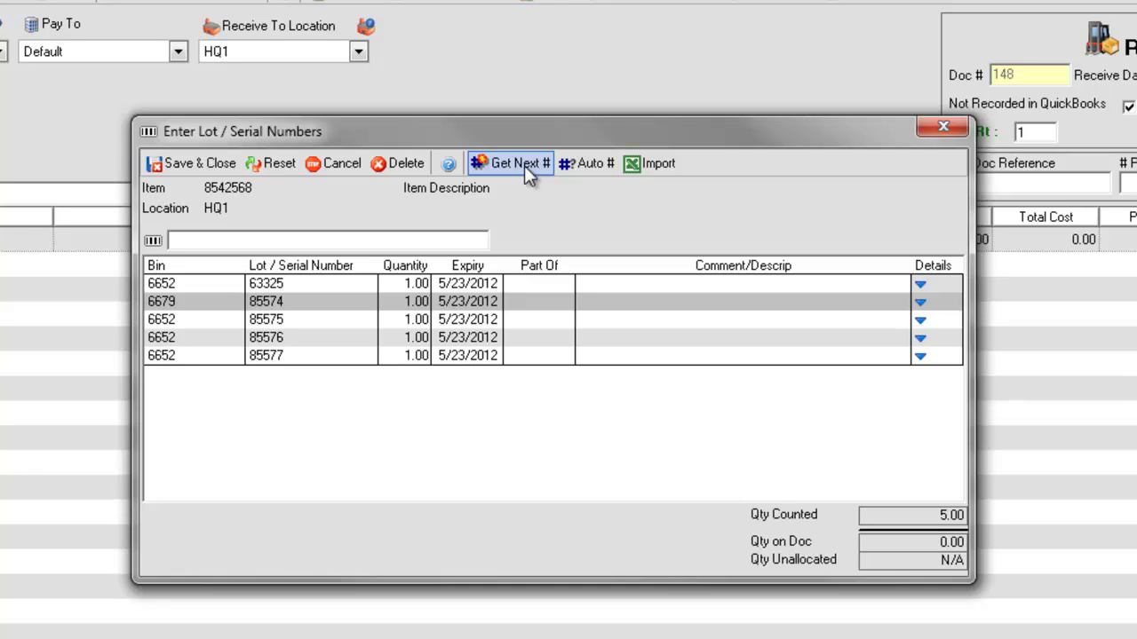
# Auto-number the serials to 20 in total, ending at 85592.
pyautogui.click(581, 166)
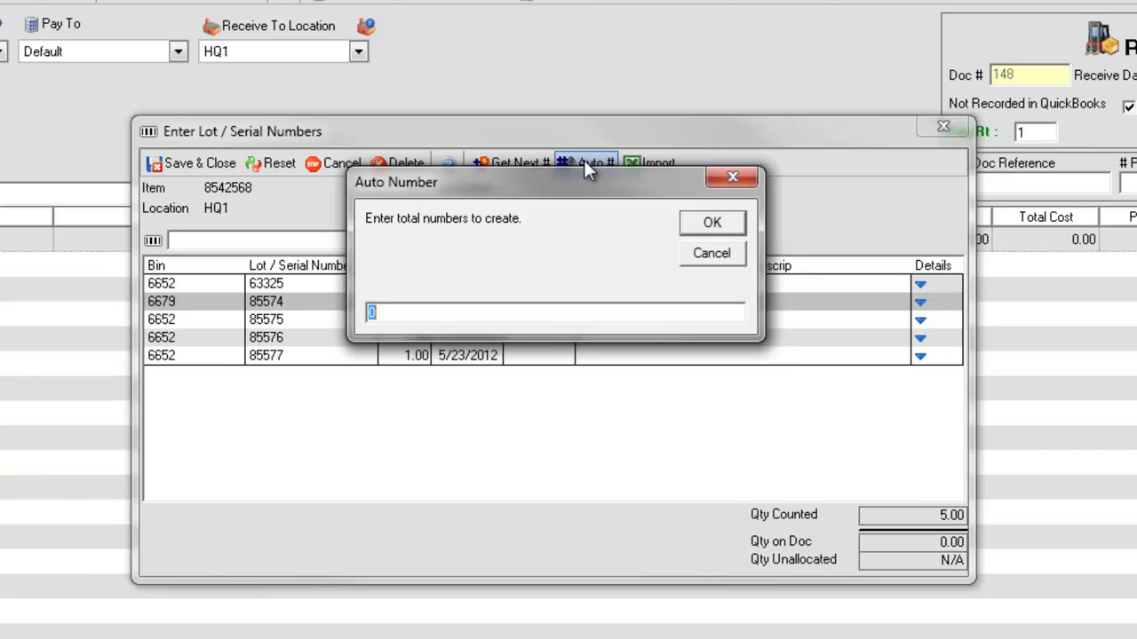
pyautogui.write('20')
pyautogui.click(694, 220)
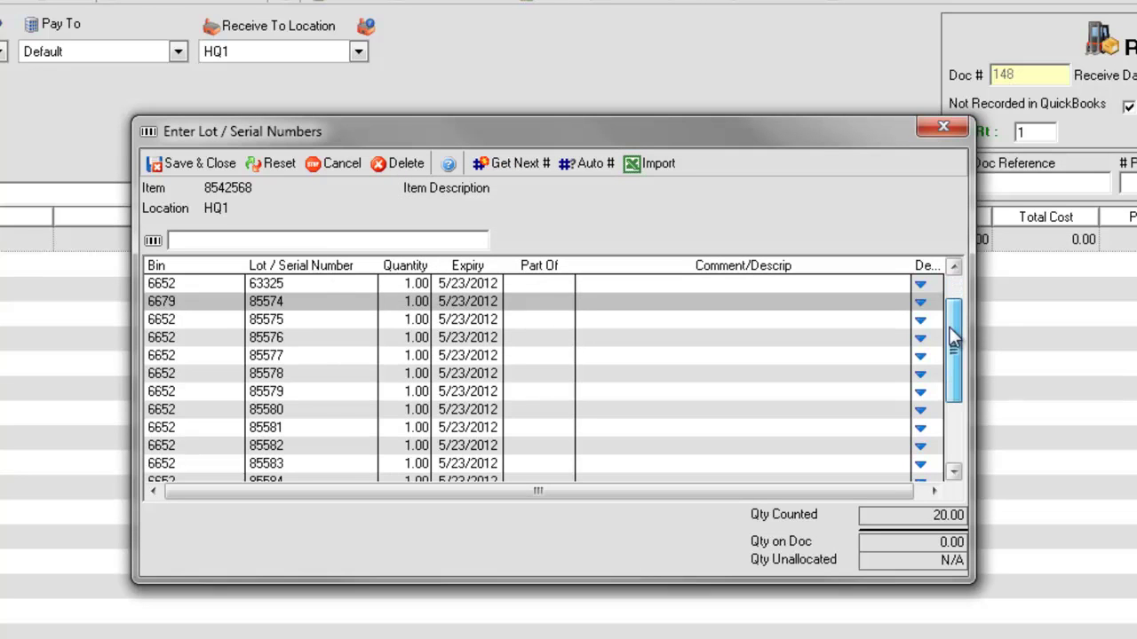
pyautogui.moveTo(952, 333); pyautogui.dragTo(957, 392)
pyautogui.click(953, 472)
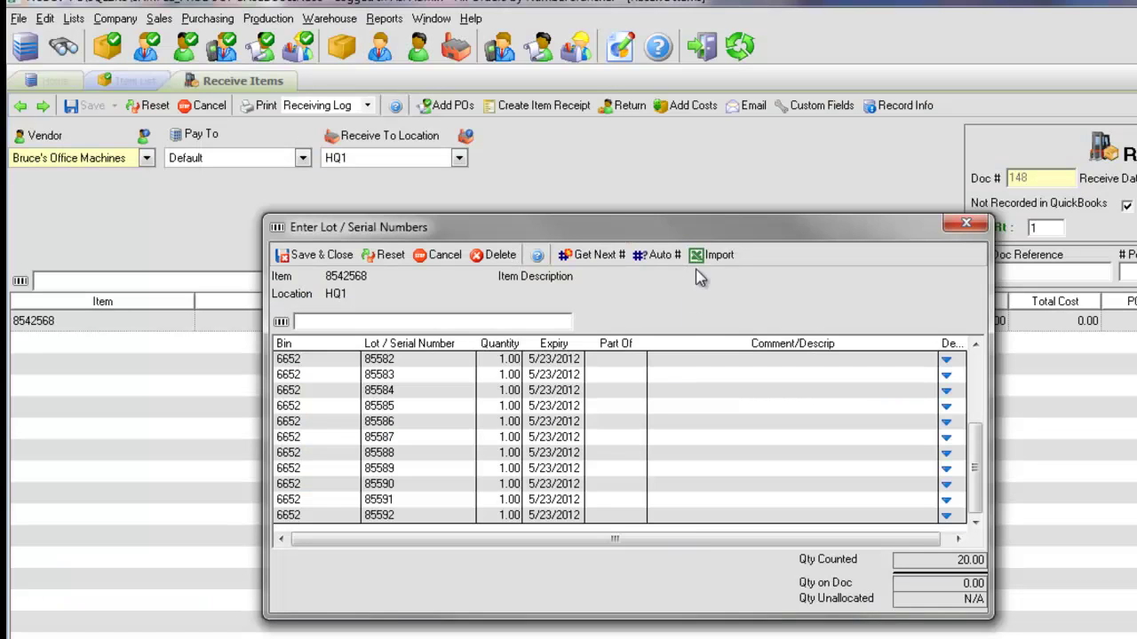
# Import Lot Serial Numbers.xls from the Desktop, raising the counted quantity to 50.
pyautogui.click(702, 260)
pyautogui.click(84, 91)
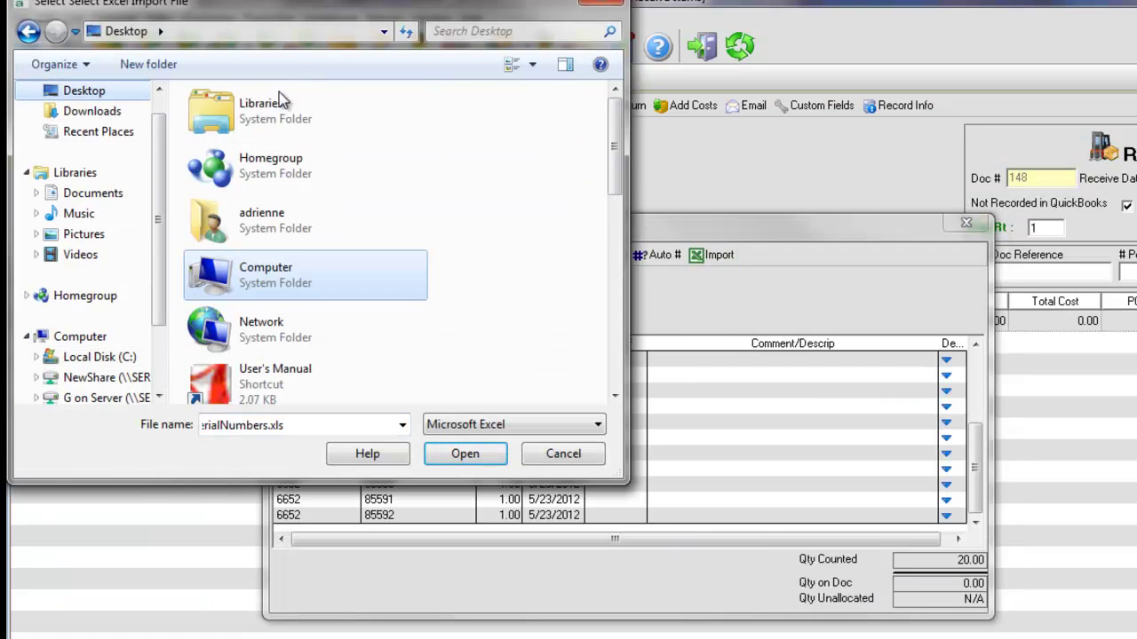
pyautogui.moveTo(614, 133); pyautogui.dragTo(615, 311)
pyautogui.click(306, 365)
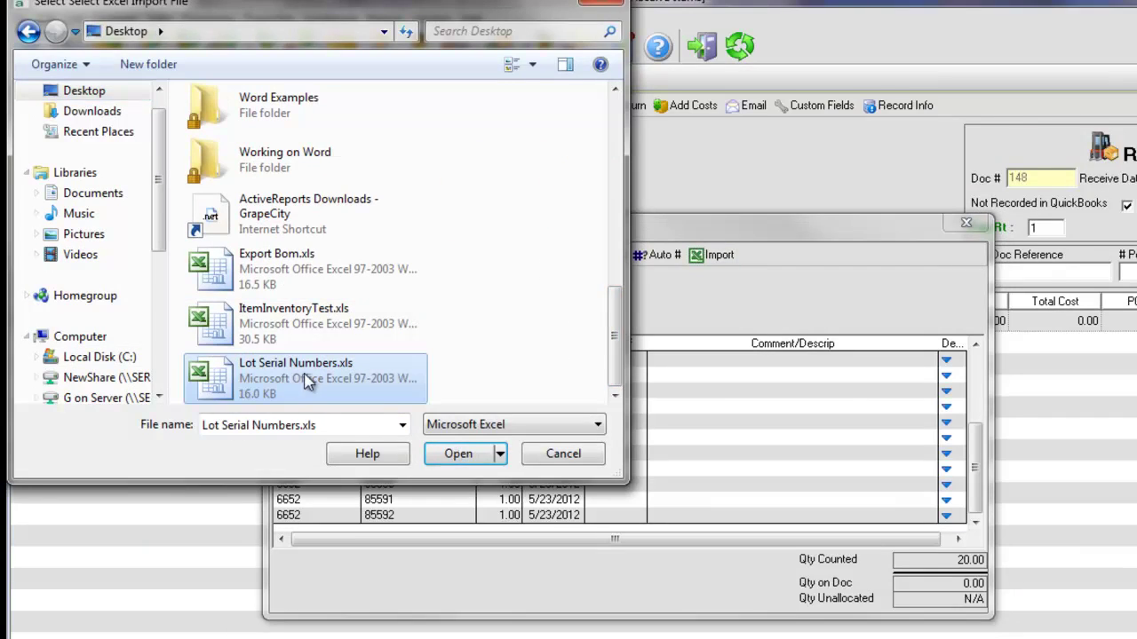
pyautogui.click(438, 442)
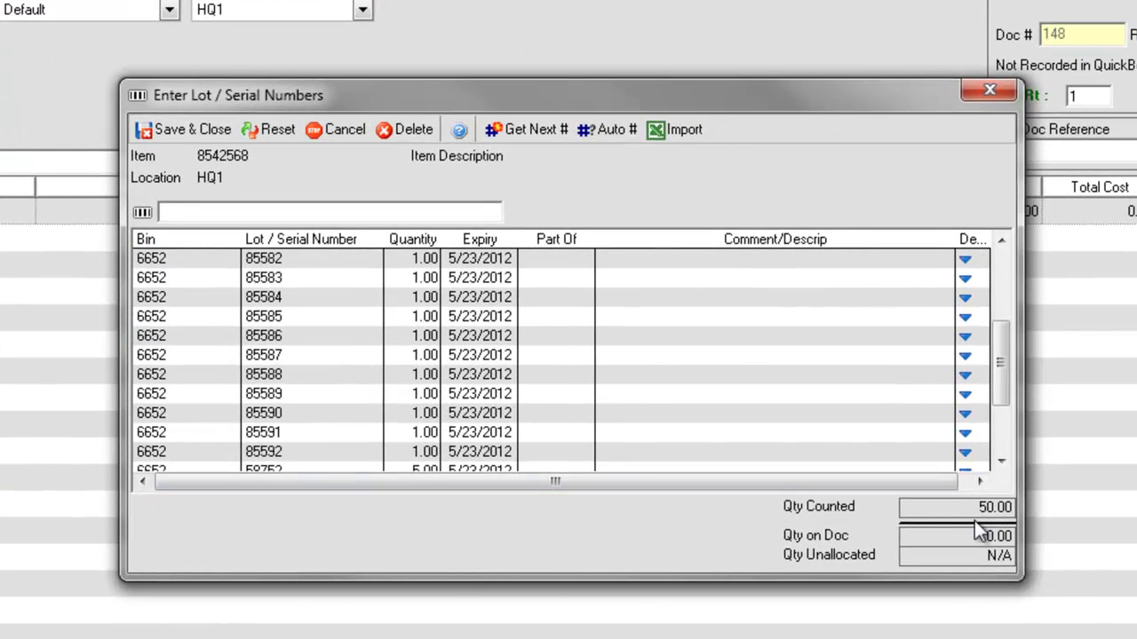
pyautogui.moveTo(1001, 401); pyautogui.dragTo(999, 464)
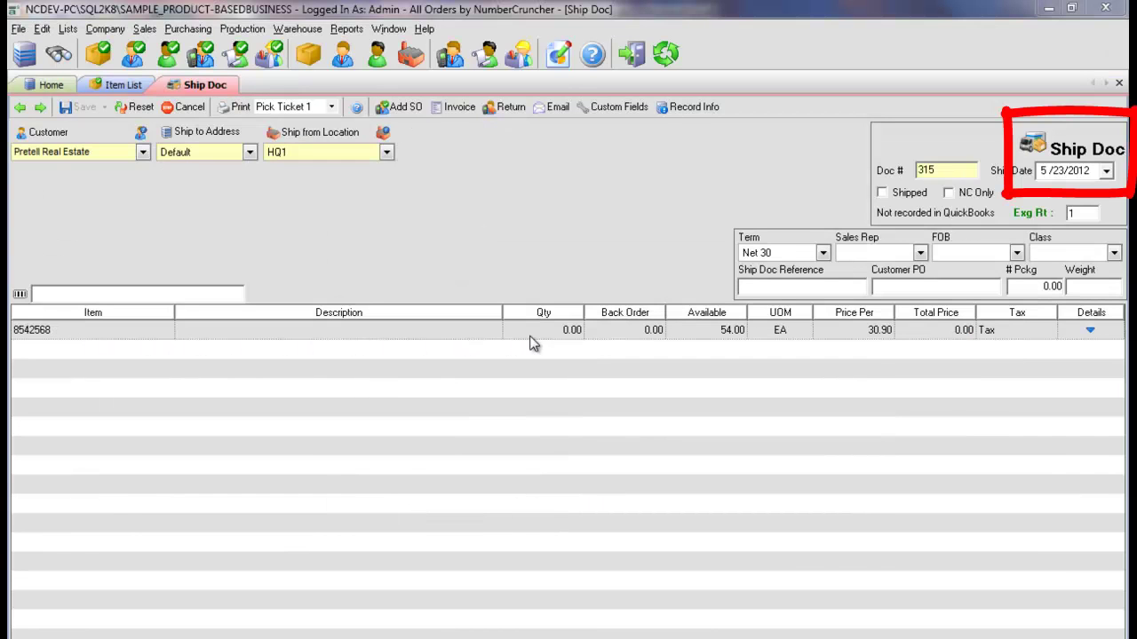
# On Ship Doc 315, allocate lot 23569, then select more available lots from 85575.
pyautogui.doubleClick(552, 336)
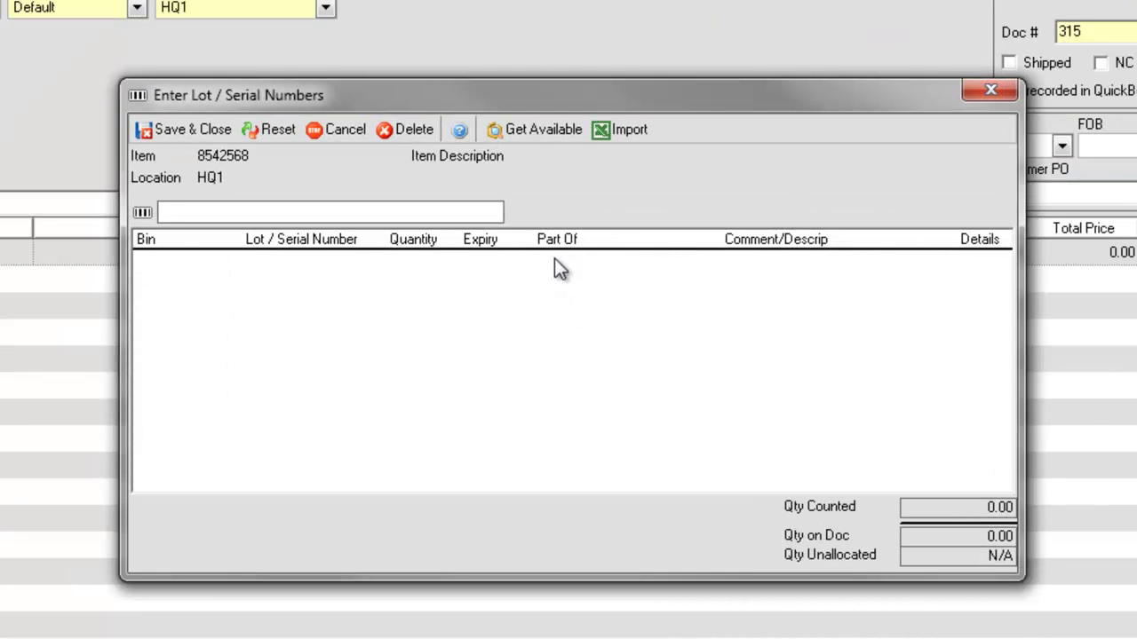
pyautogui.click(523, 139)
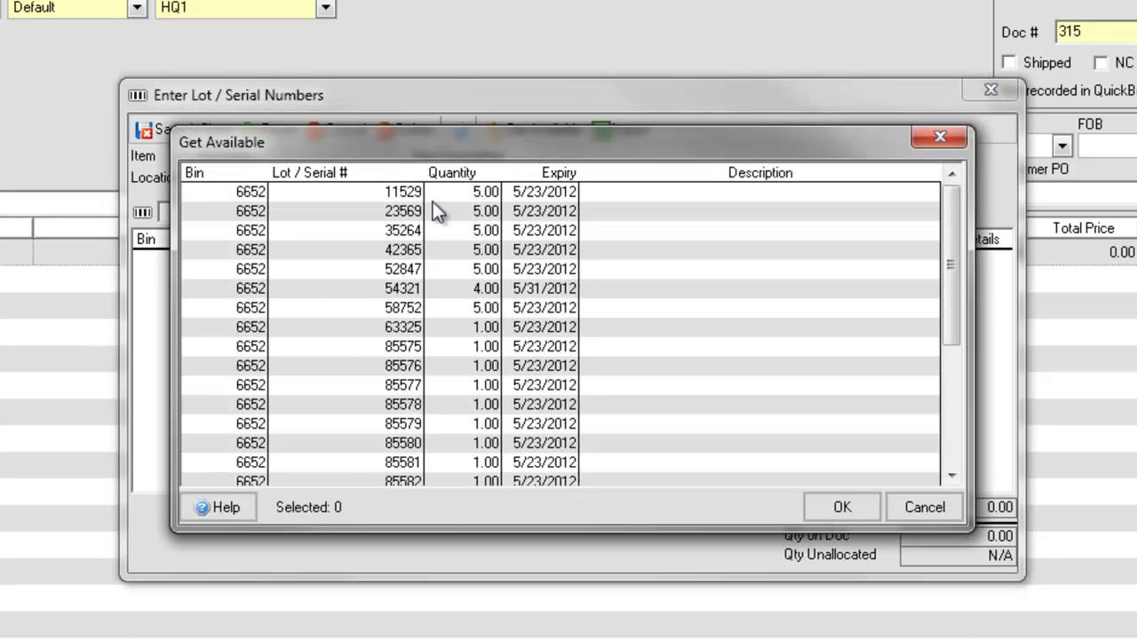
pyautogui.click(405, 213)
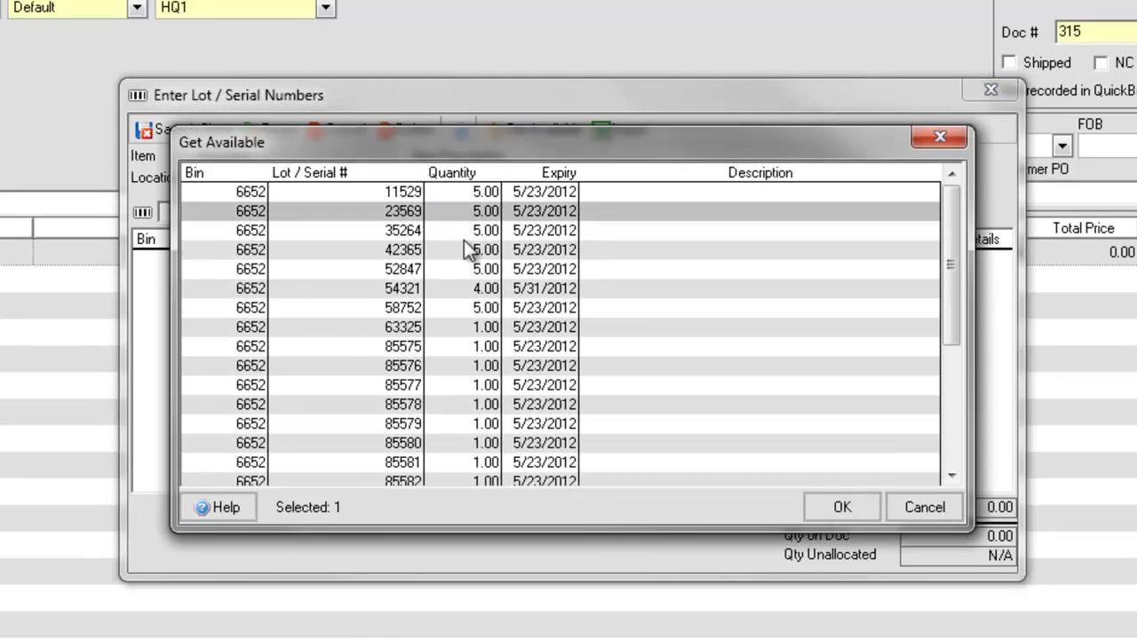
pyautogui.click(833, 504)
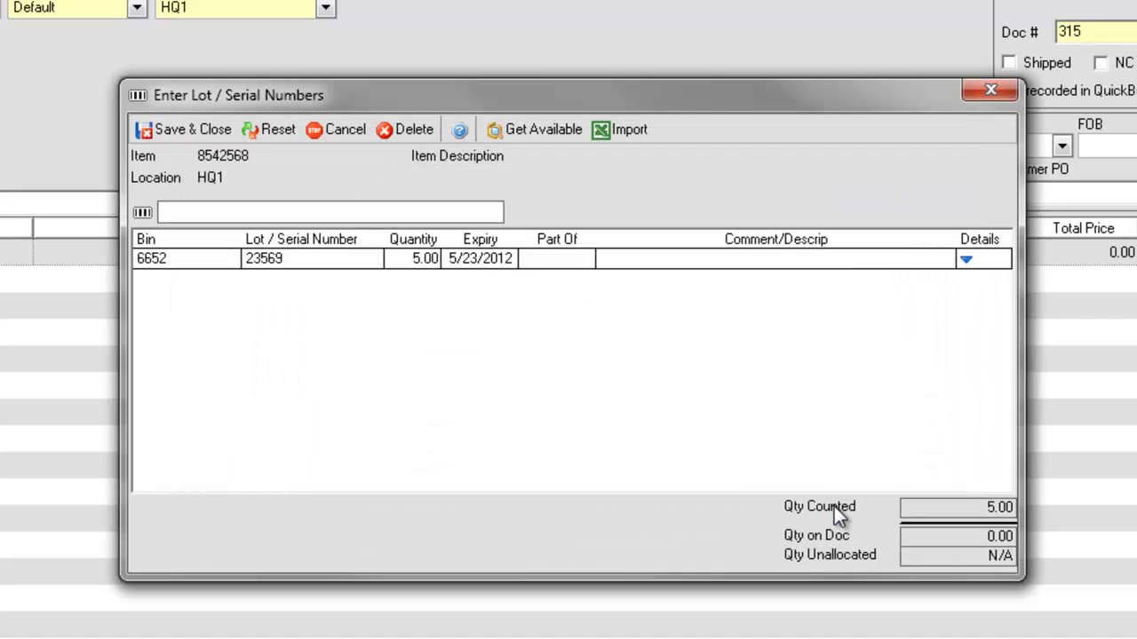
pyautogui.click(548, 135)
pyautogui.moveTo(407, 307)
pyautogui.mouseDown()
pyautogui.moveTo(414, 451)
pyautogui.moveTo(403, 482)
pyautogui.moveTo(658, 473)
pyautogui.mouseUp()
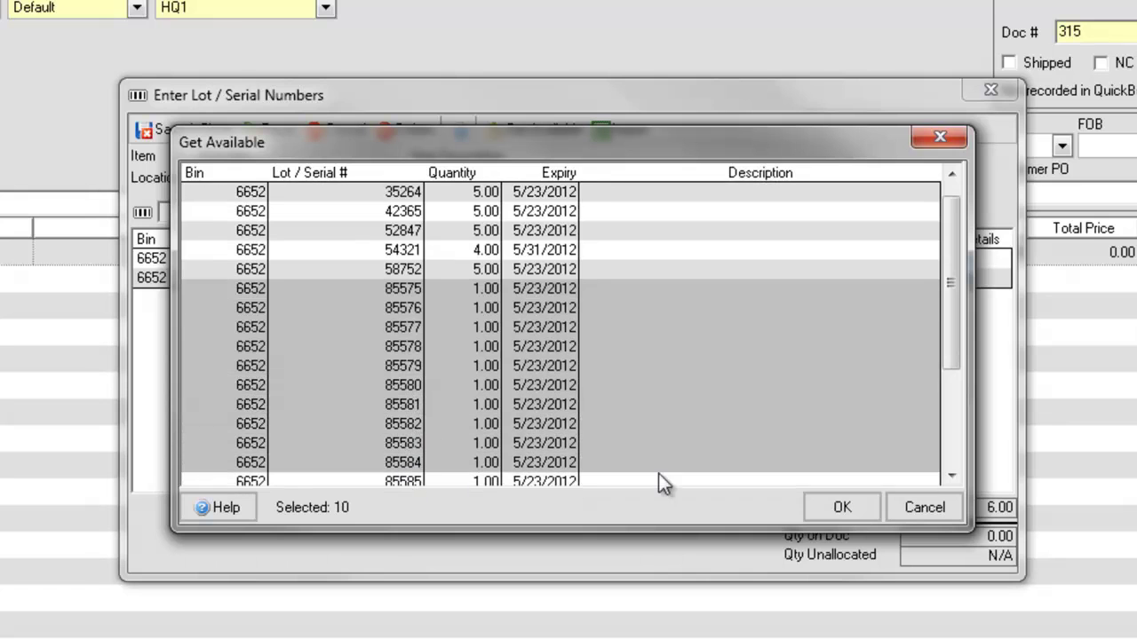
# Add the selected lots plus scanned lots 85583 and 85584, then save the 16-unit allocation.
pyautogui.click(838, 507)
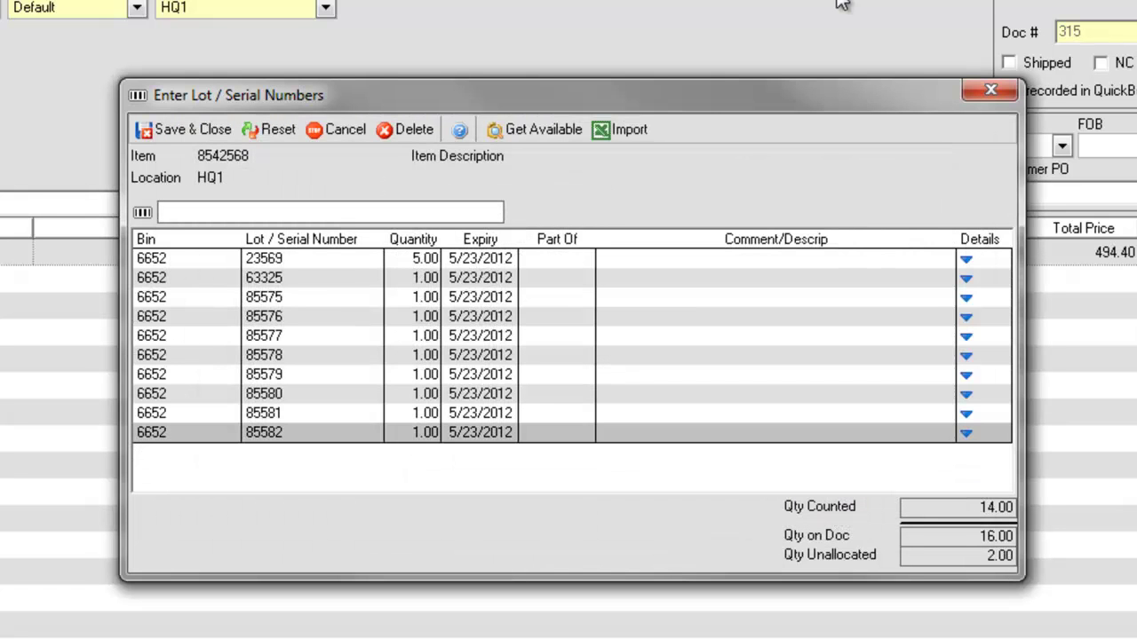
pyautogui.write('85583')
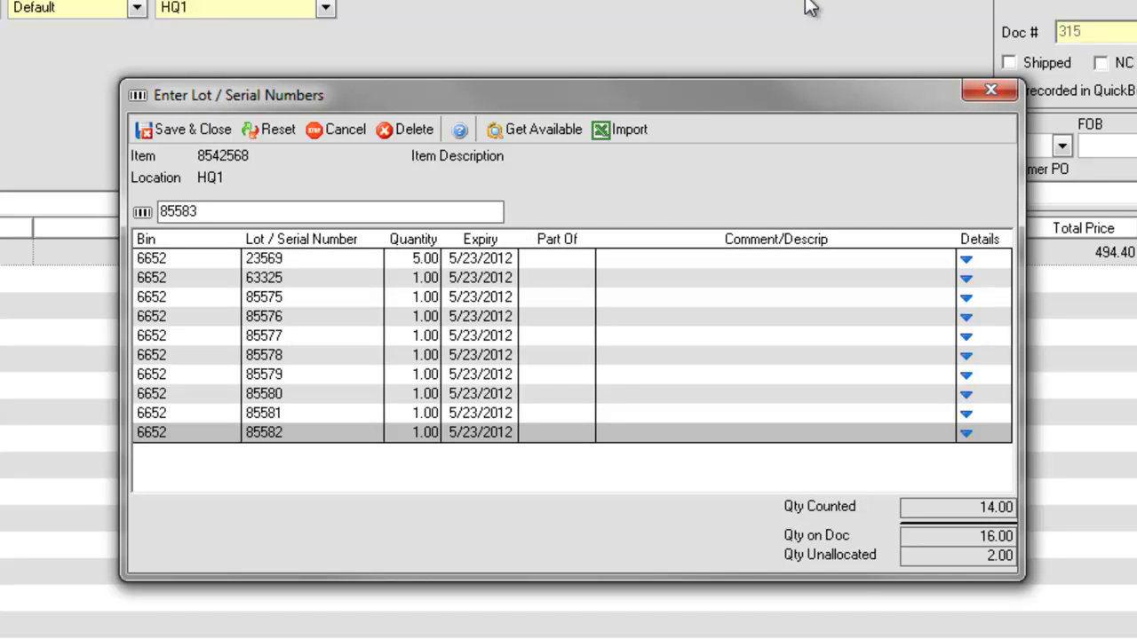
pyautogui.press('Return')
pyautogui.write('85584')
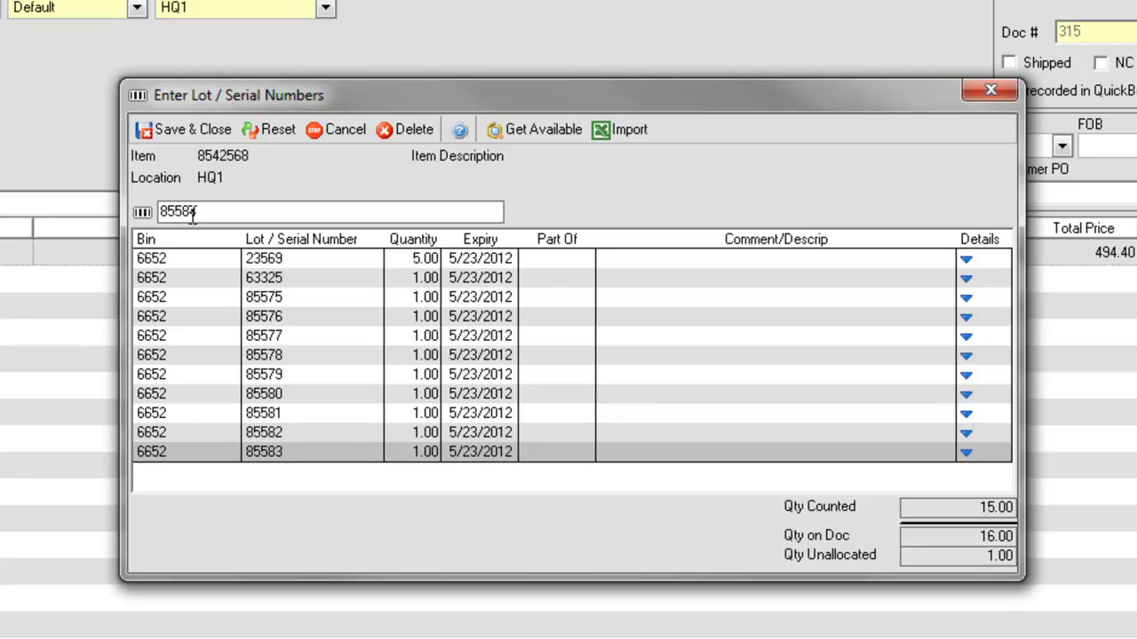
pyautogui.press('Return')
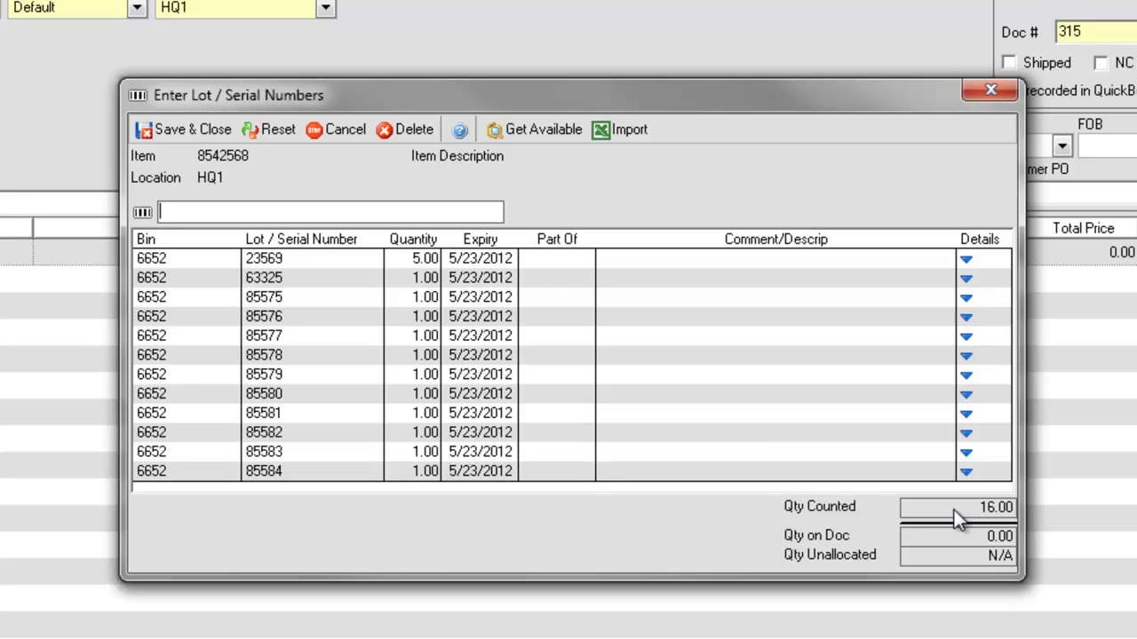
pyautogui.click(193, 132)
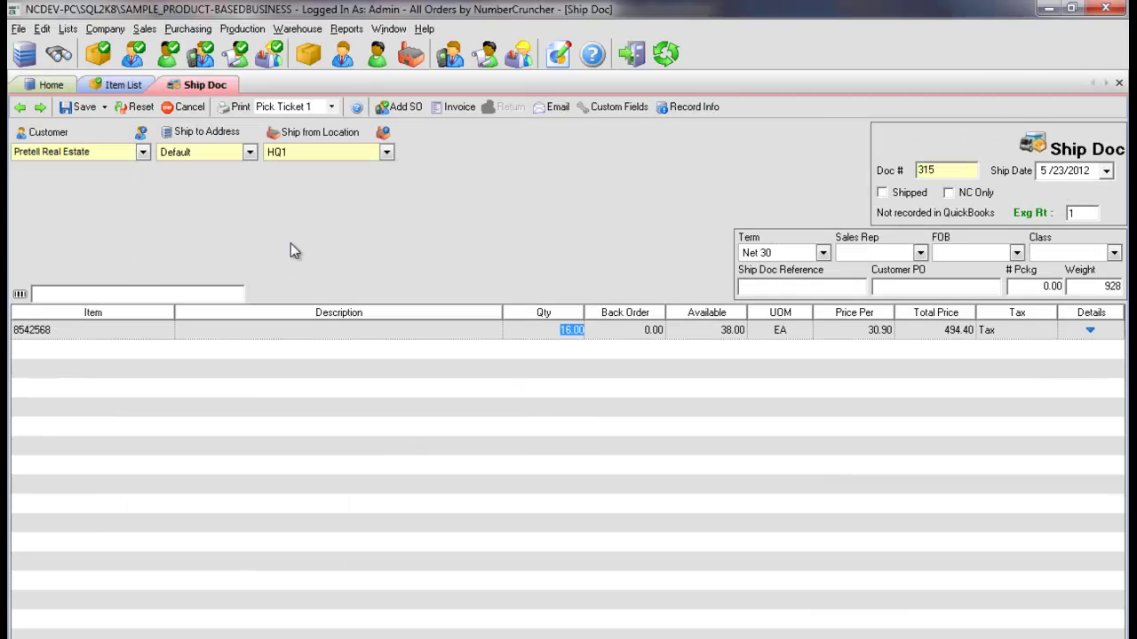
# Open Company Preferences at the Lot/Serial #s settings.
pyautogui.click(118, 40)
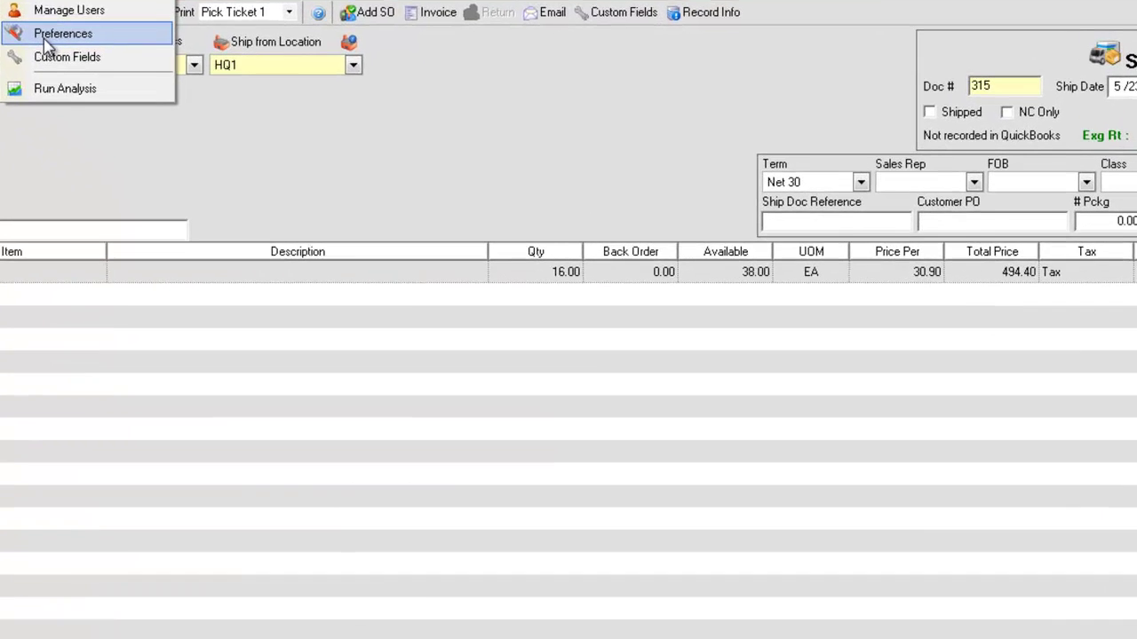
pyautogui.click(44, 41)
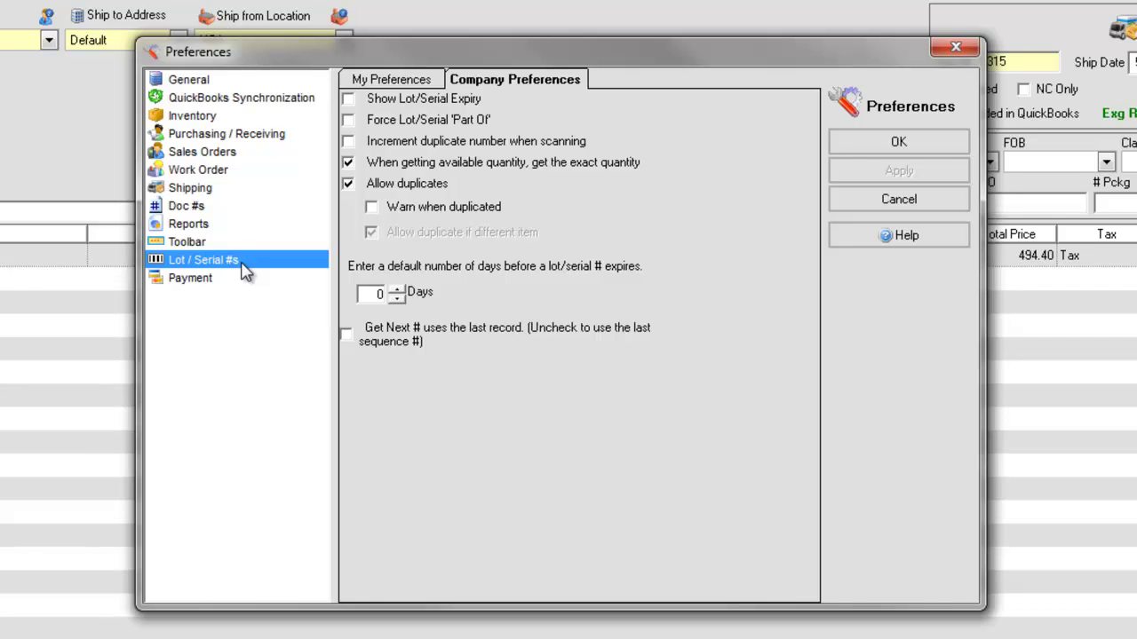
# Show the Lot & Serial Number Preferences help topic from the Preferences help.
pyautogui.click(872, 241)
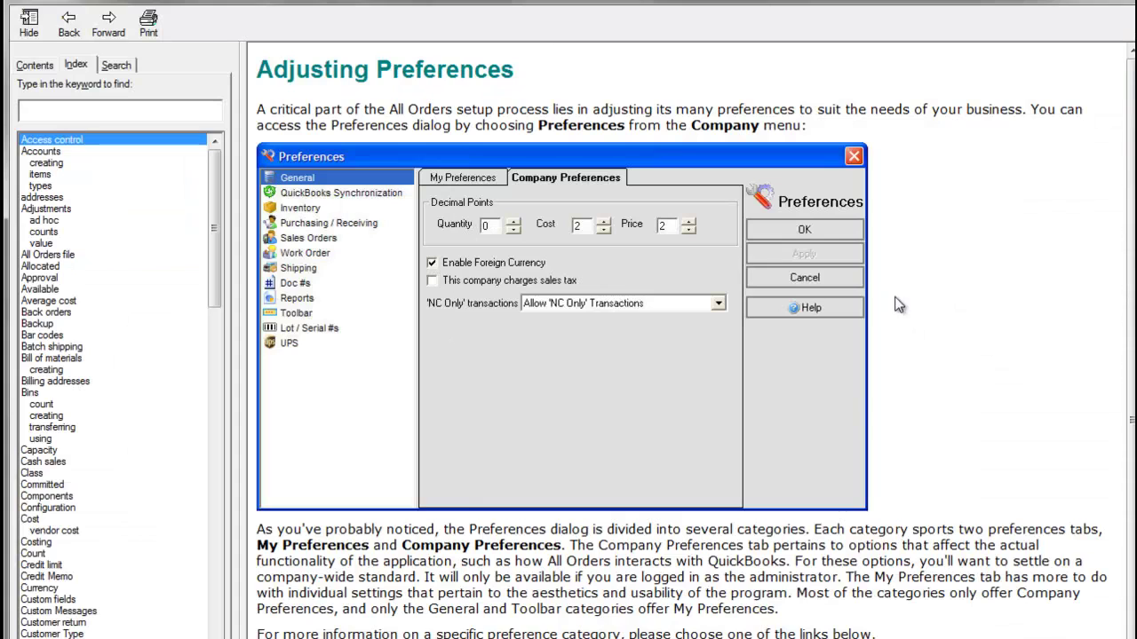
pyautogui.scroll(-2, 879, 305)
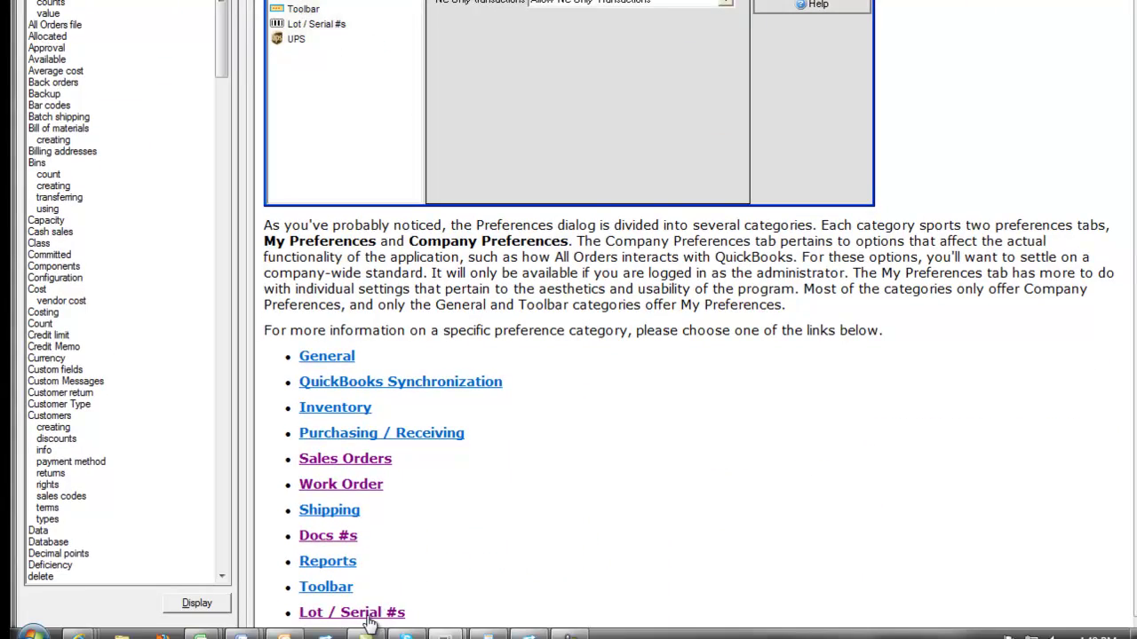
pyautogui.click(355, 613)
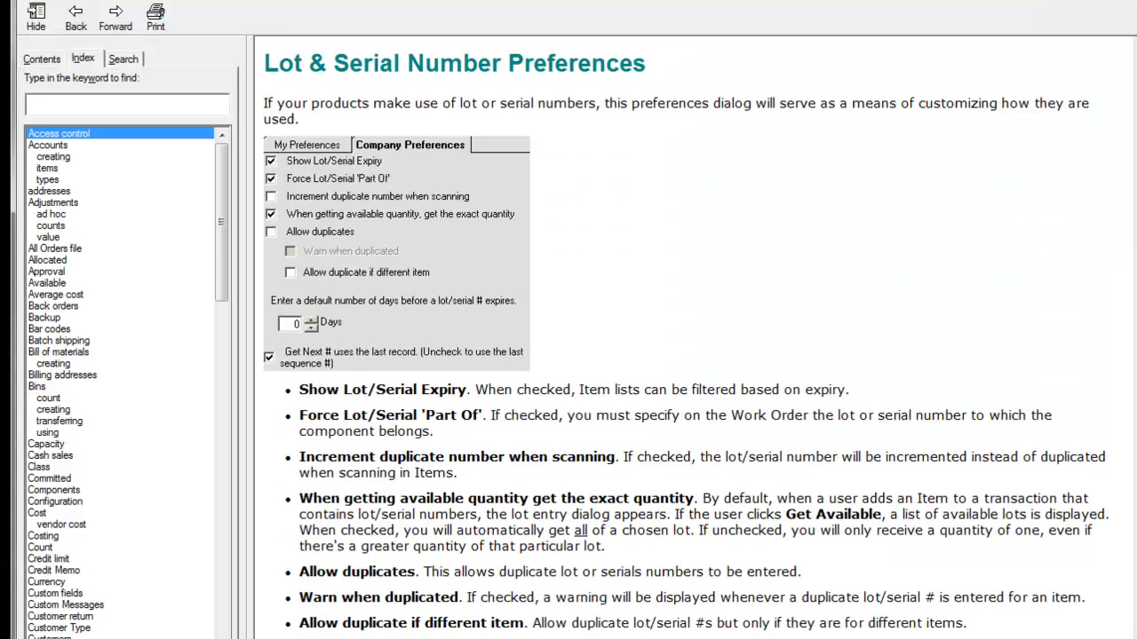